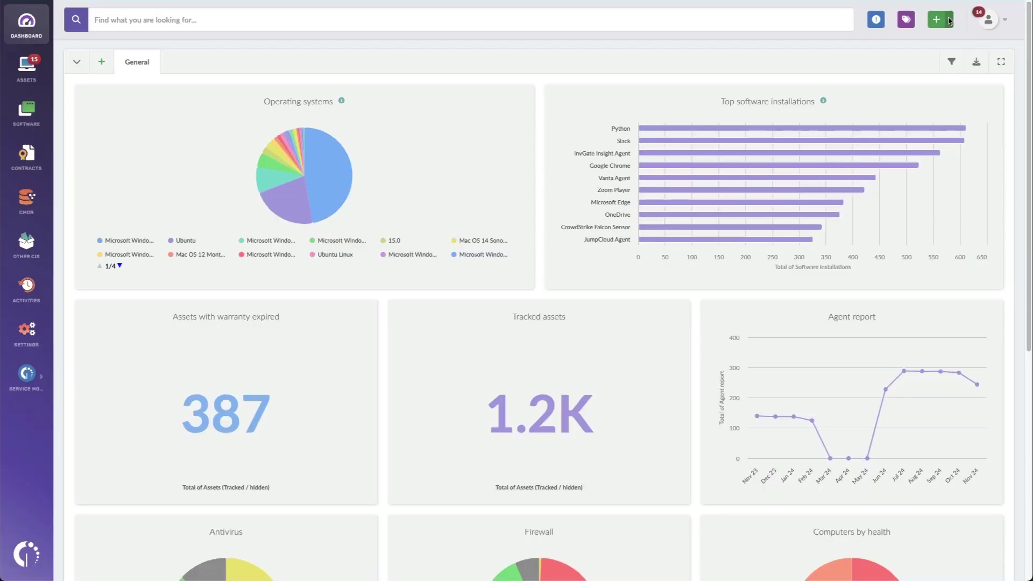
Step: Start a new computer asset and set its format to Laptop
click(950, 25)
click(863, 70)
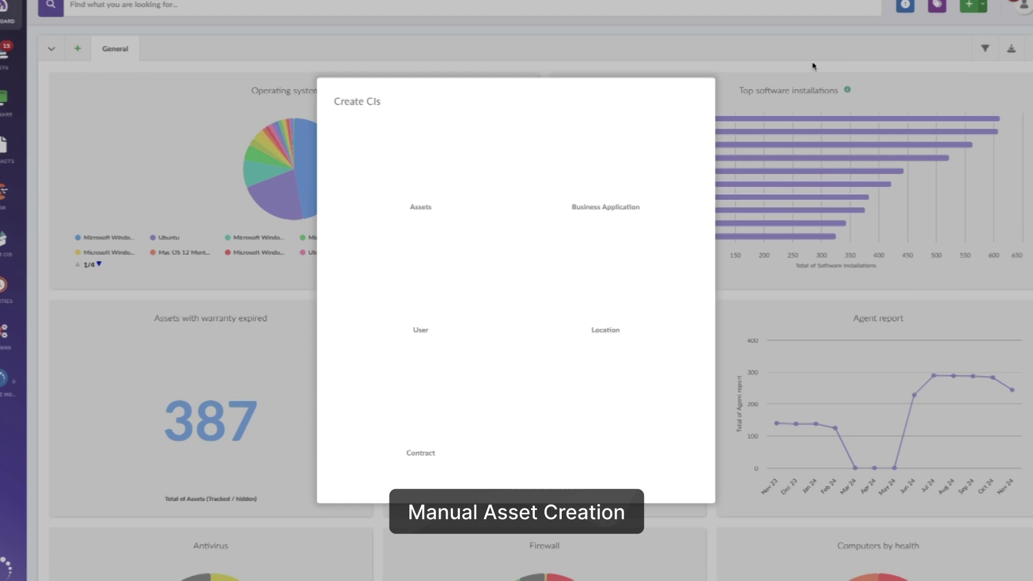
click(408, 188)
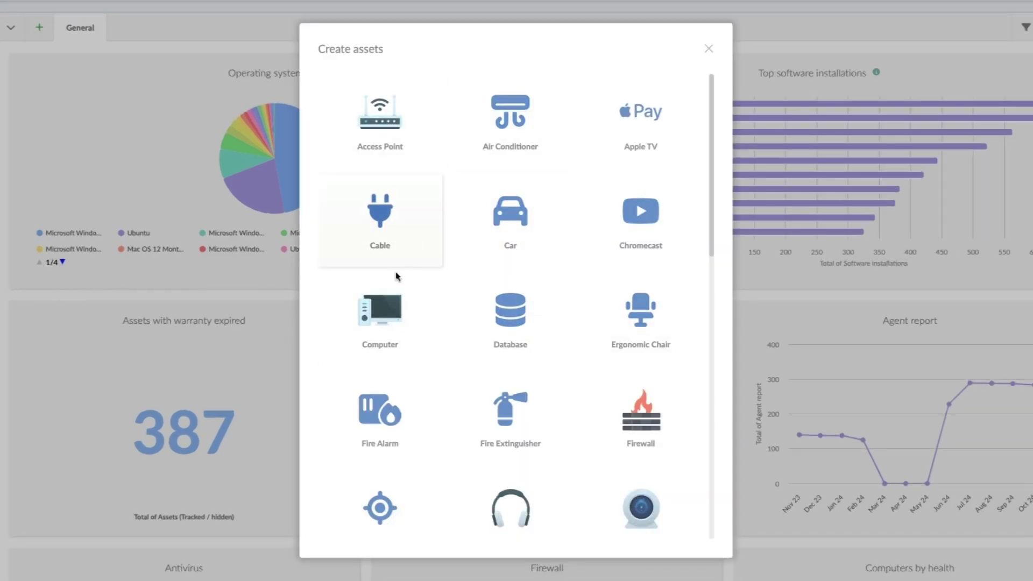
click(396, 306)
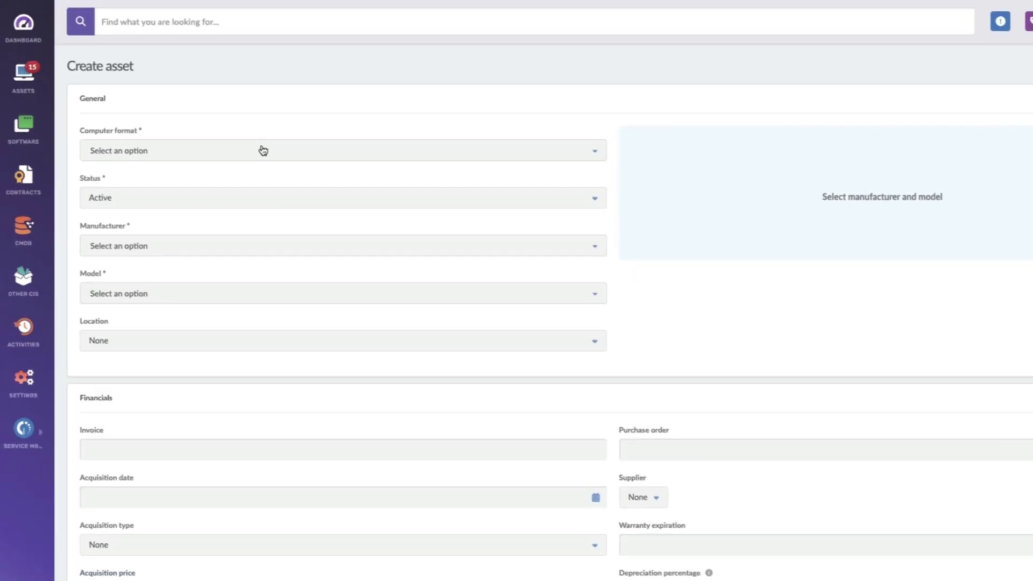
click(260, 151)
click(162, 213)
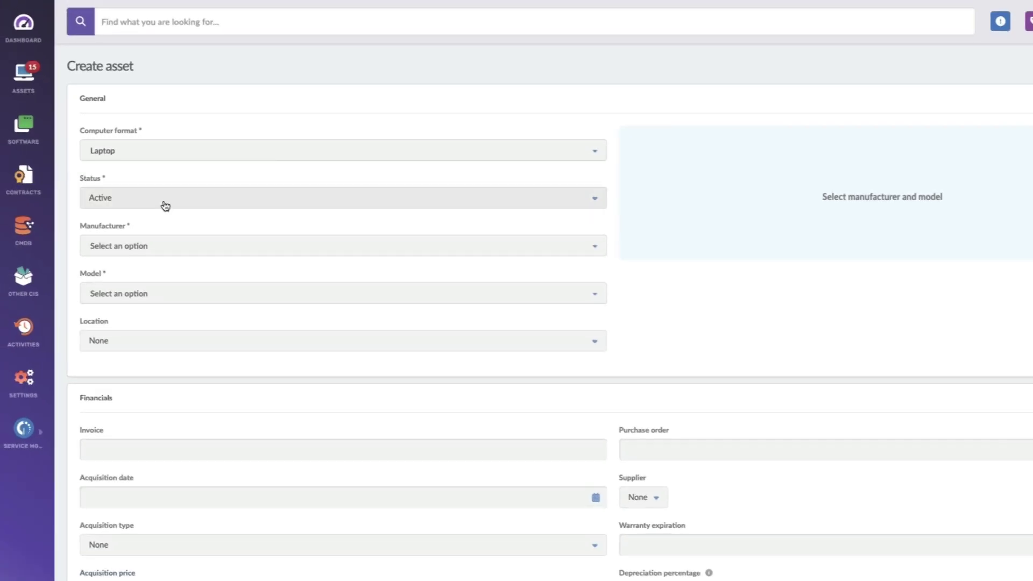
Step: Set status In Stock, manufacturer Lenovo, model ThinkPad L14 Gen 2, then browse North America locations
click(161, 201)
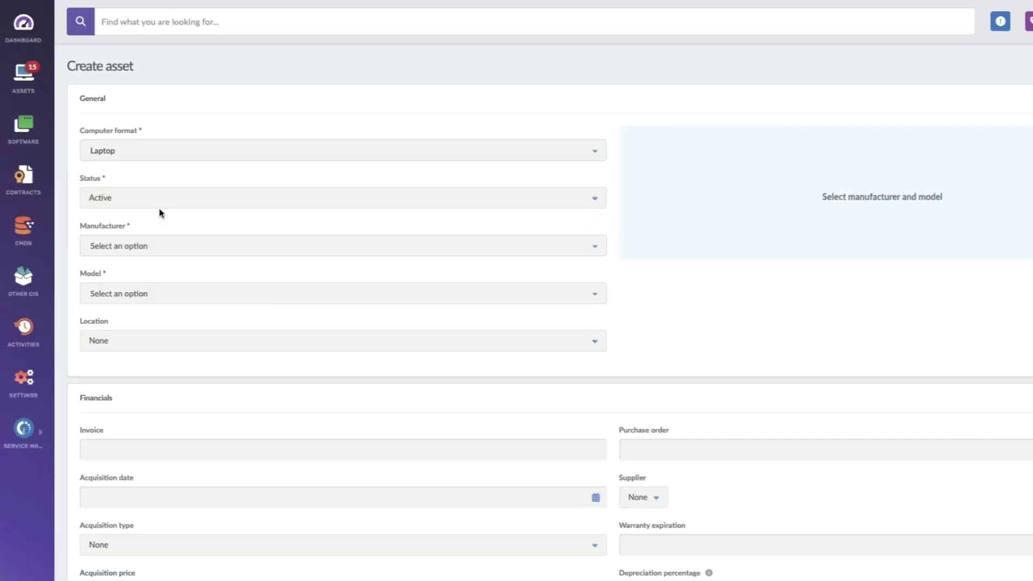
click(162, 205)
click(139, 353)
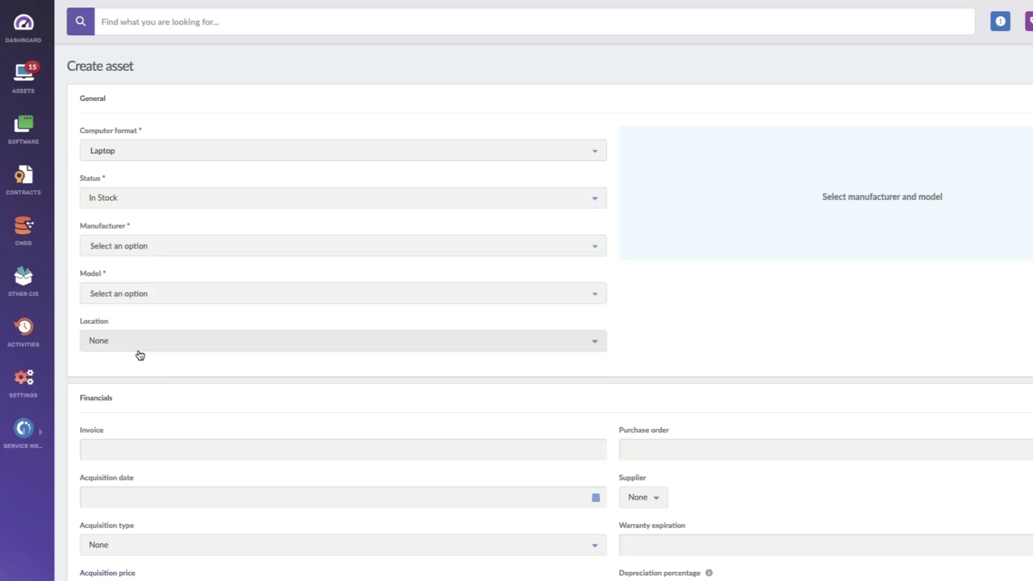
click(157, 252)
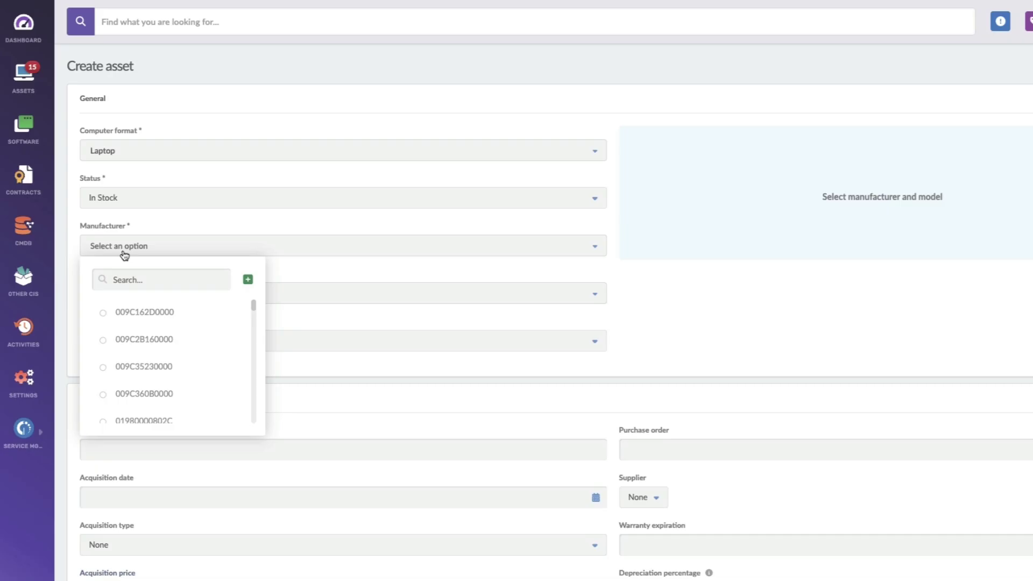
text(l)
text(en)
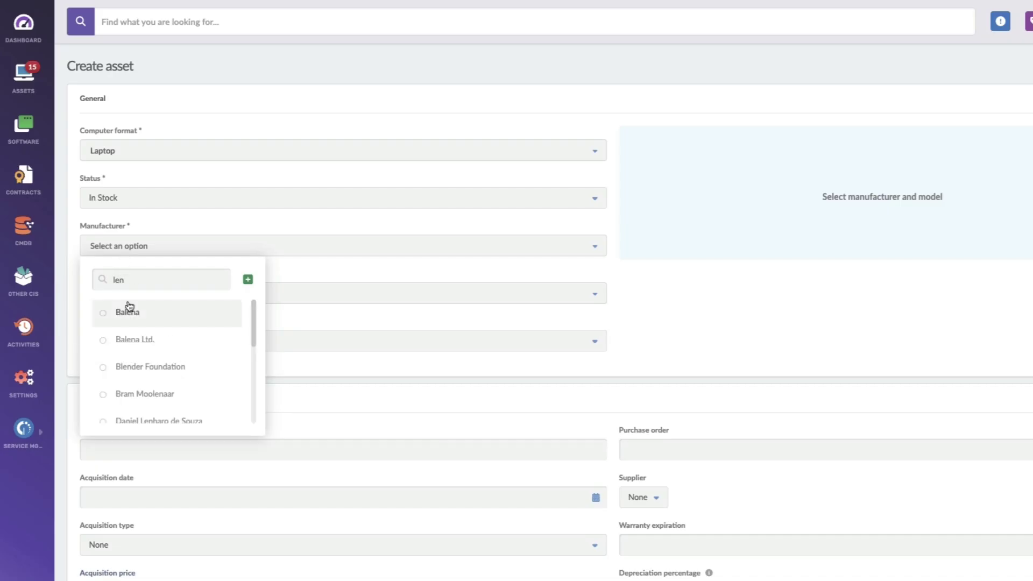
text(ovo)
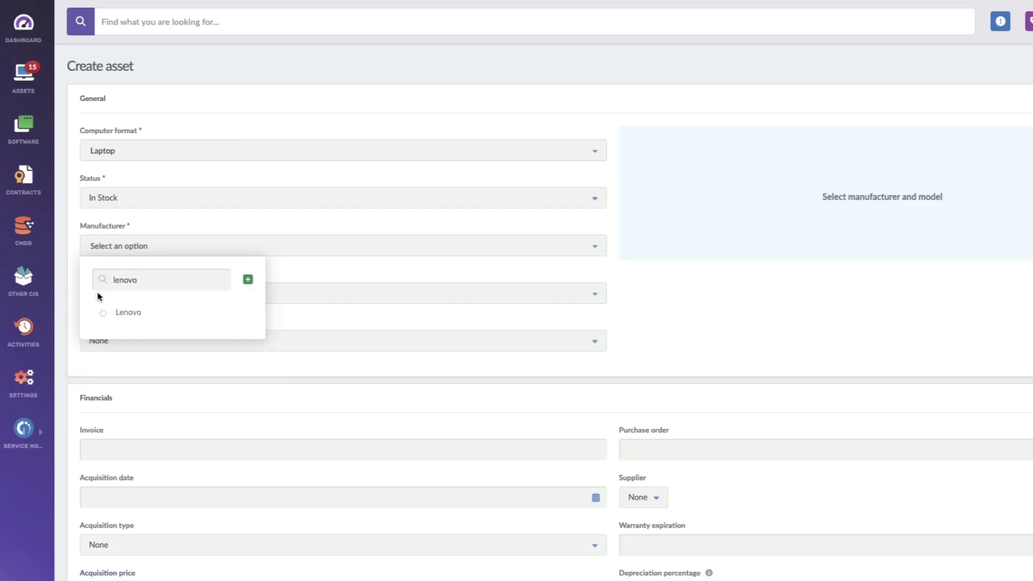
click(113, 322)
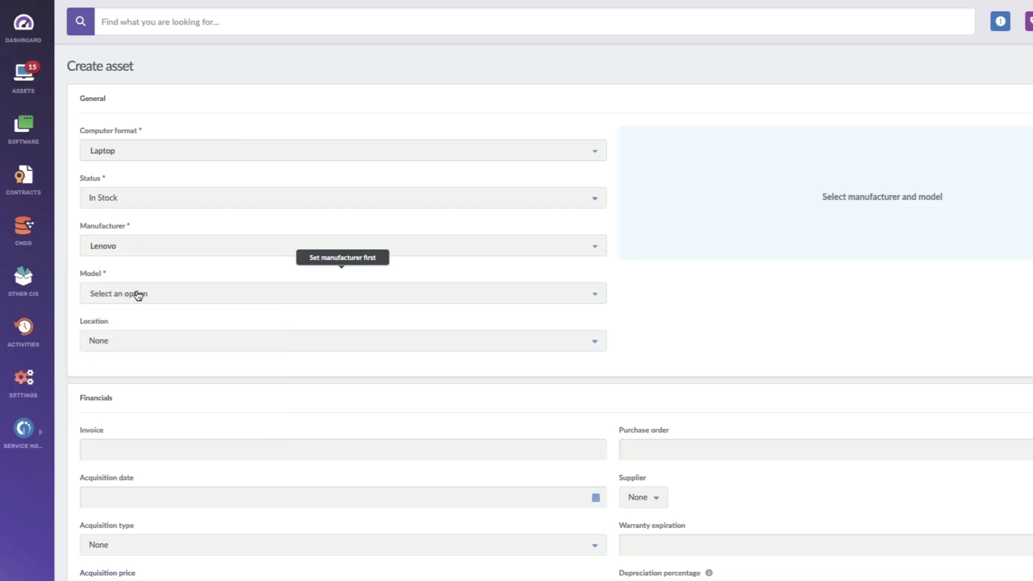
click(134, 299)
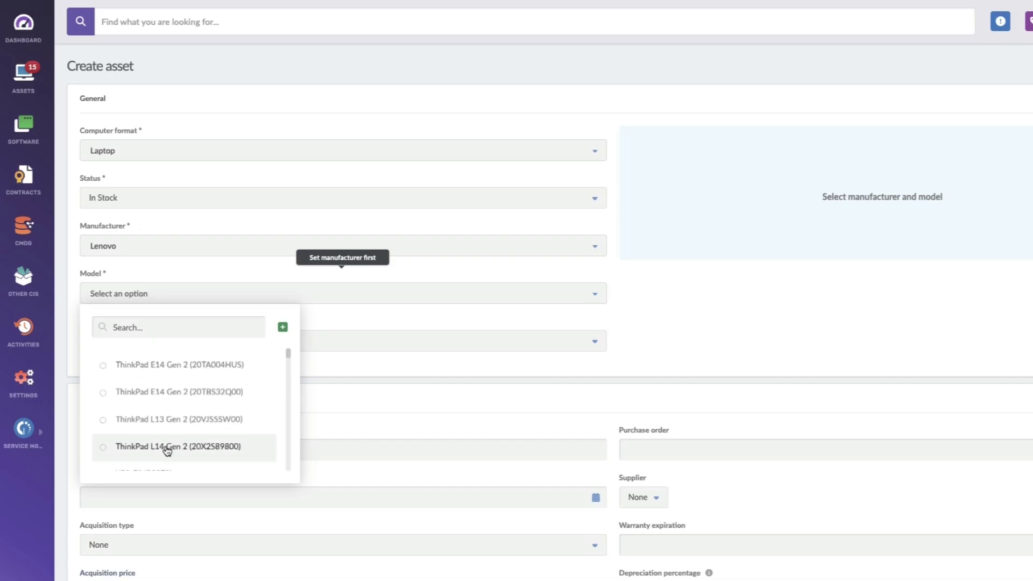
click(167, 454)
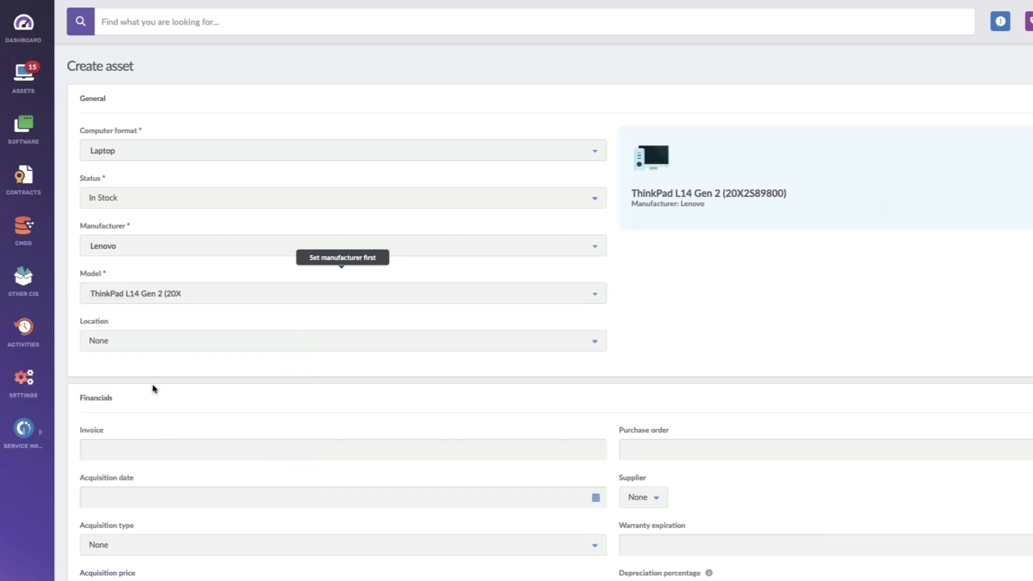
click(145, 344)
click(583, 479)
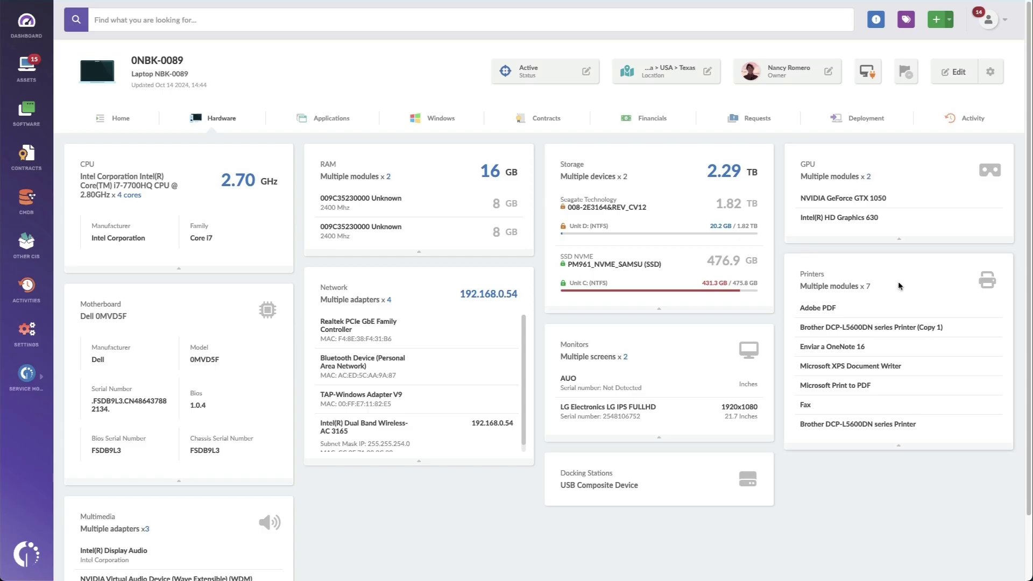
Step: Open the laptop's Applications tab and scroll through its 116 installed software titles
click(340, 119)
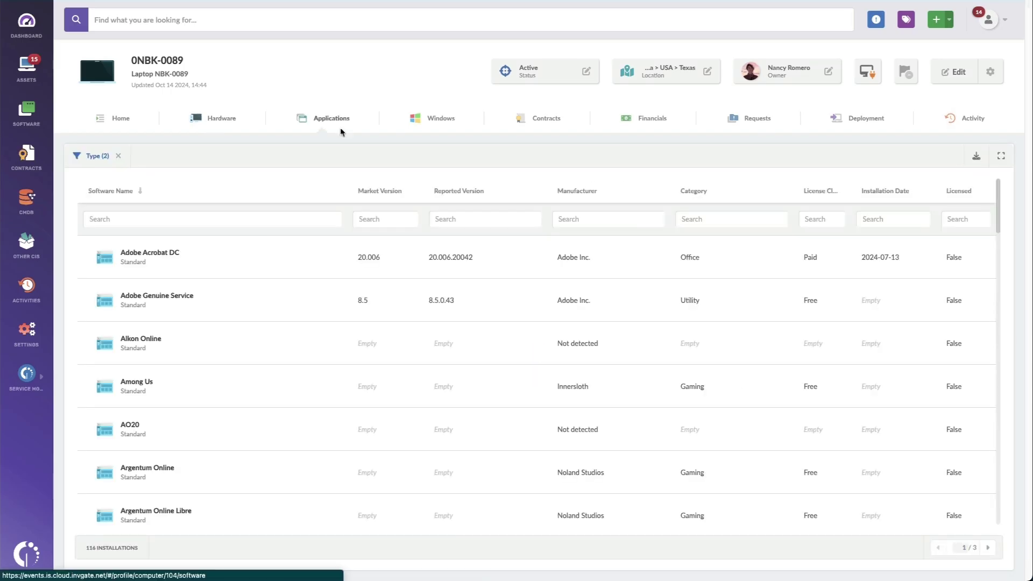
scroll(318, 323, down, 3)
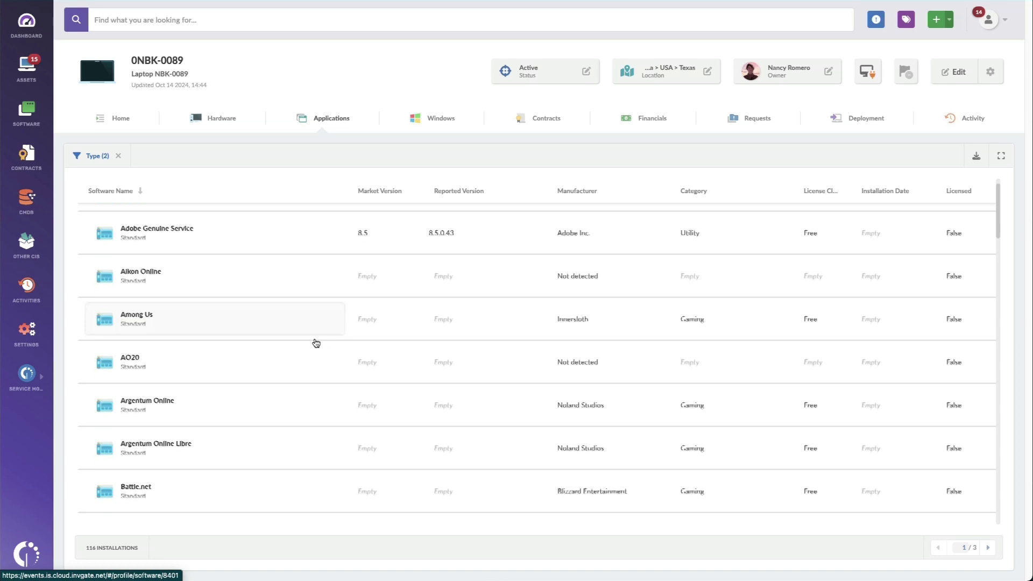
scroll(316, 344, down, 1)
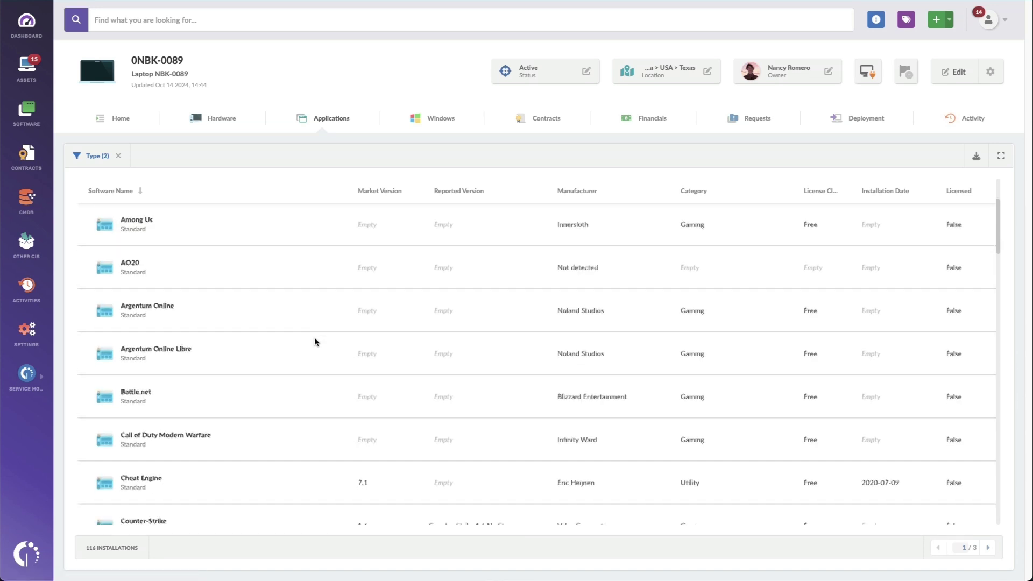
scroll(316, 342, up, 4)
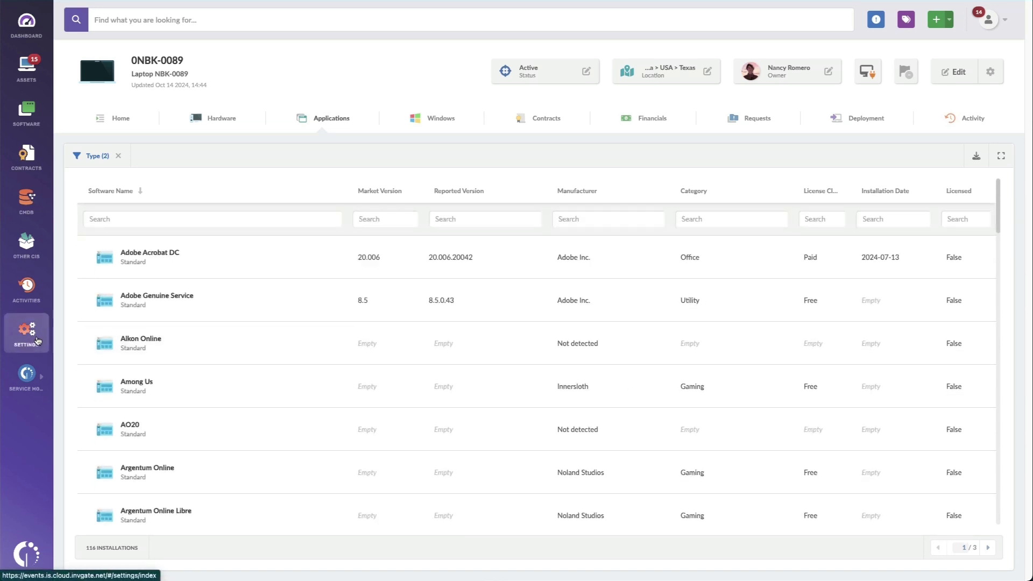
Step: Open Asset Agentless Discovery under Network discovery sources and scroll through its settings
click(36, 339)
click(553, 64)
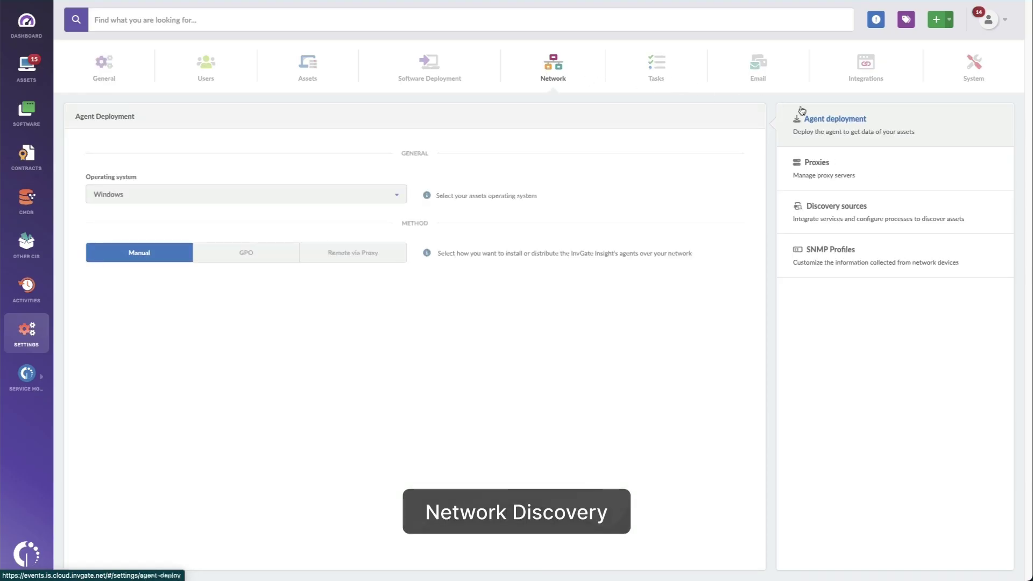
click(839, 216)
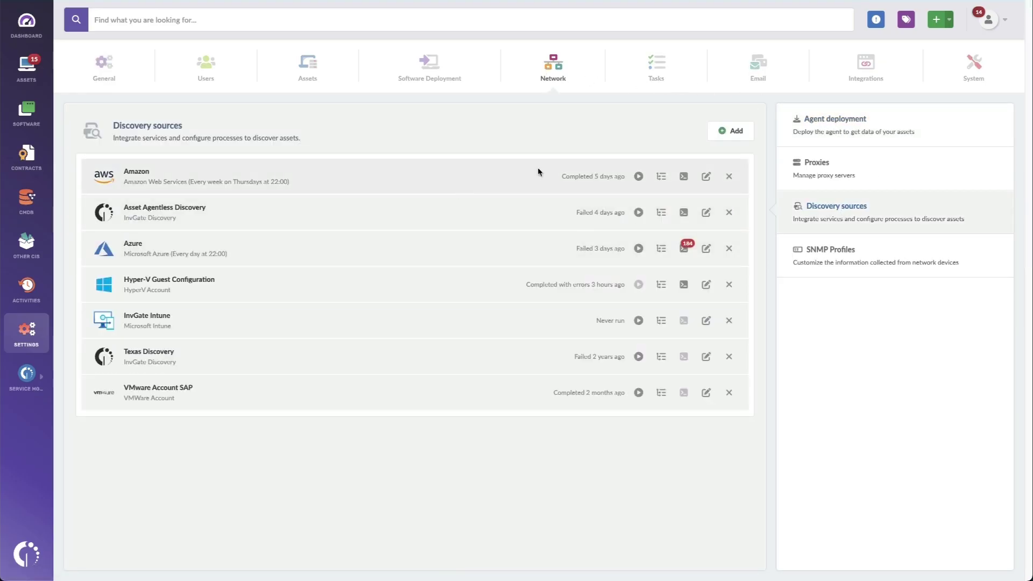
click(705, 214)
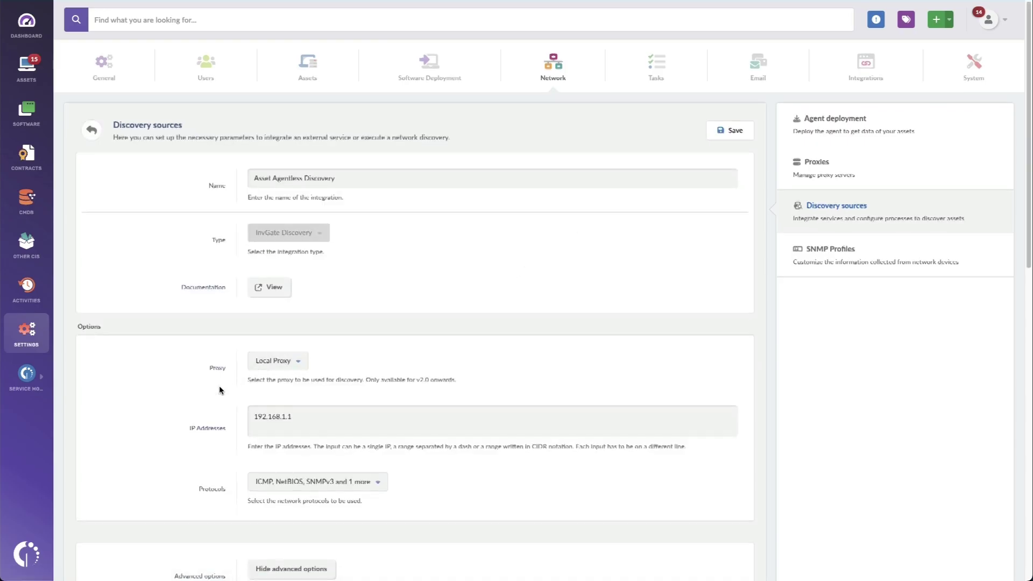
scroll(218, 385, down, 1)
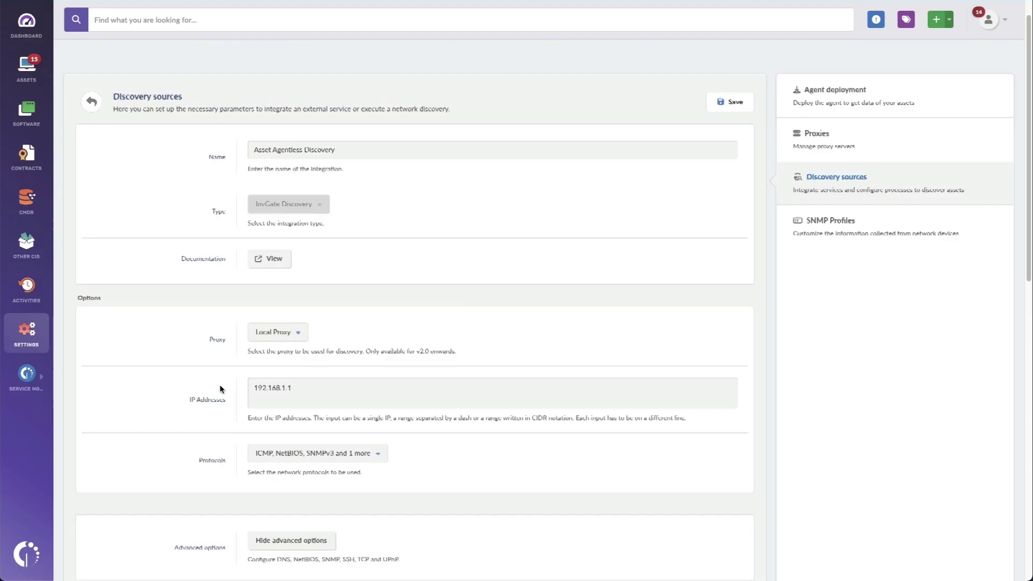
scroll(220, 386, down, 3)
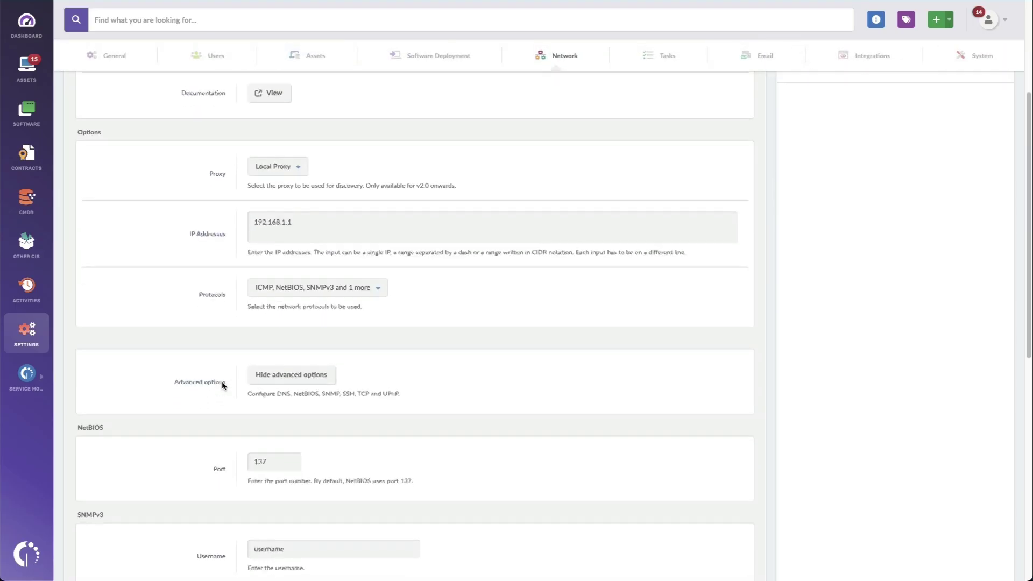
scroll(222, 381, down, 4)
scroll(221, 380, up, 4)
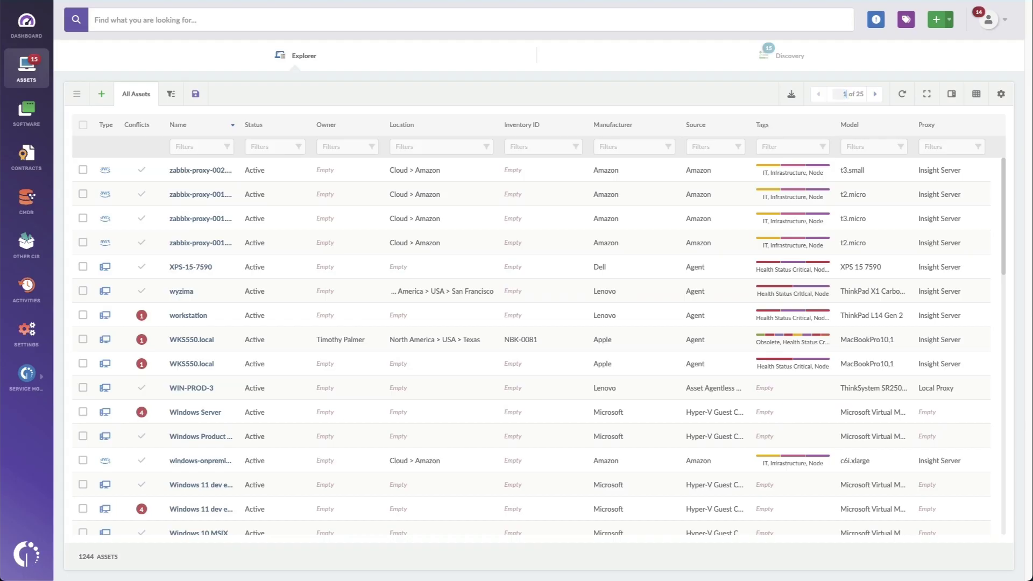
Step: Merge the two duplicate Link assets on page 17 of the asset list
text(7)
key(Return)
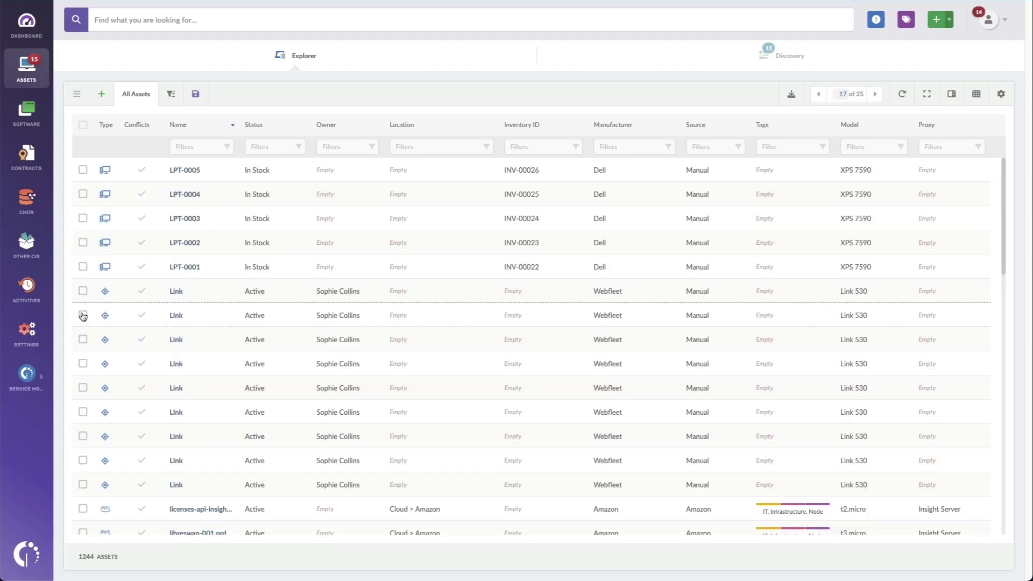
click(83, 316)
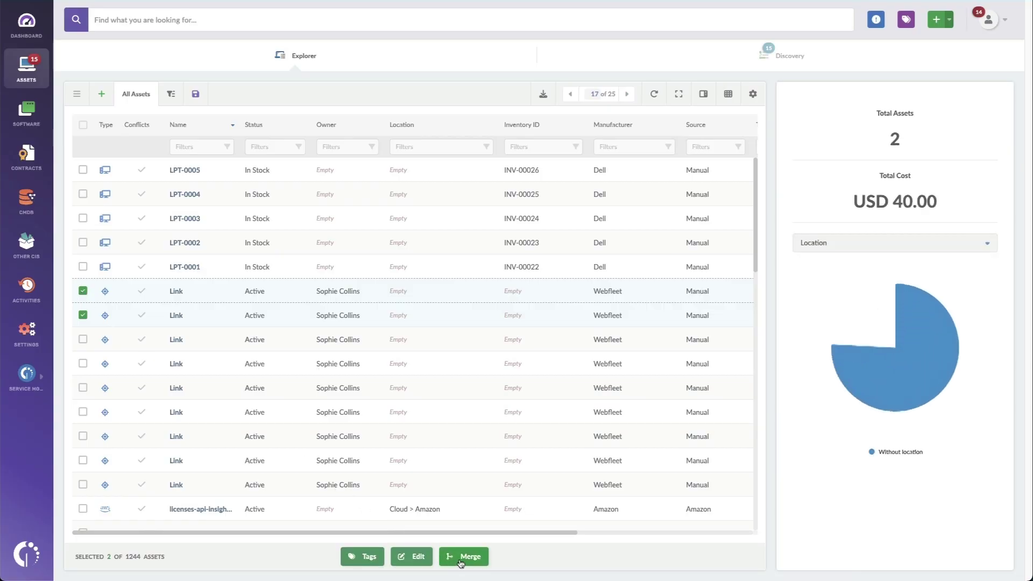
click(461, 559)
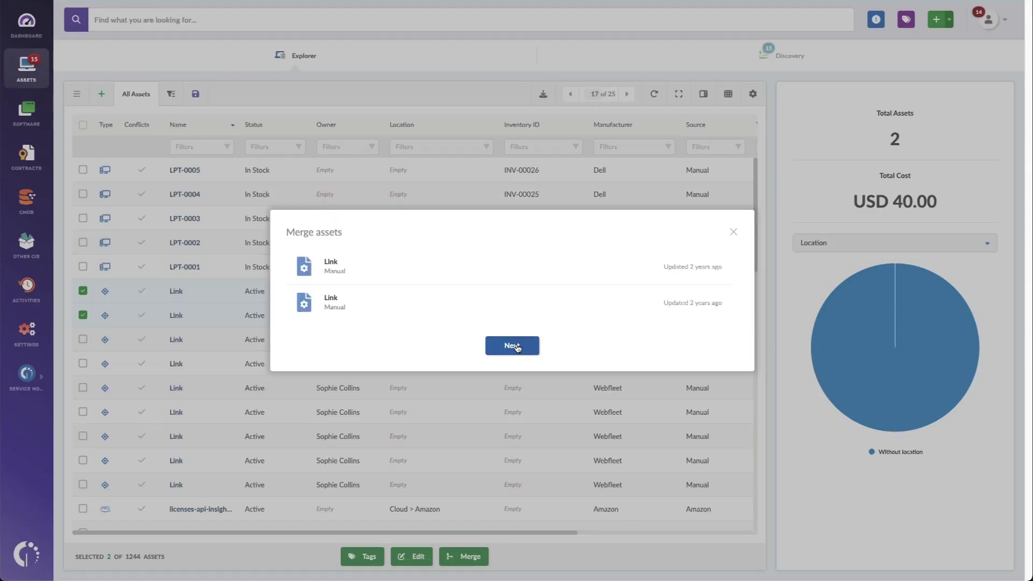
click(515, 346)
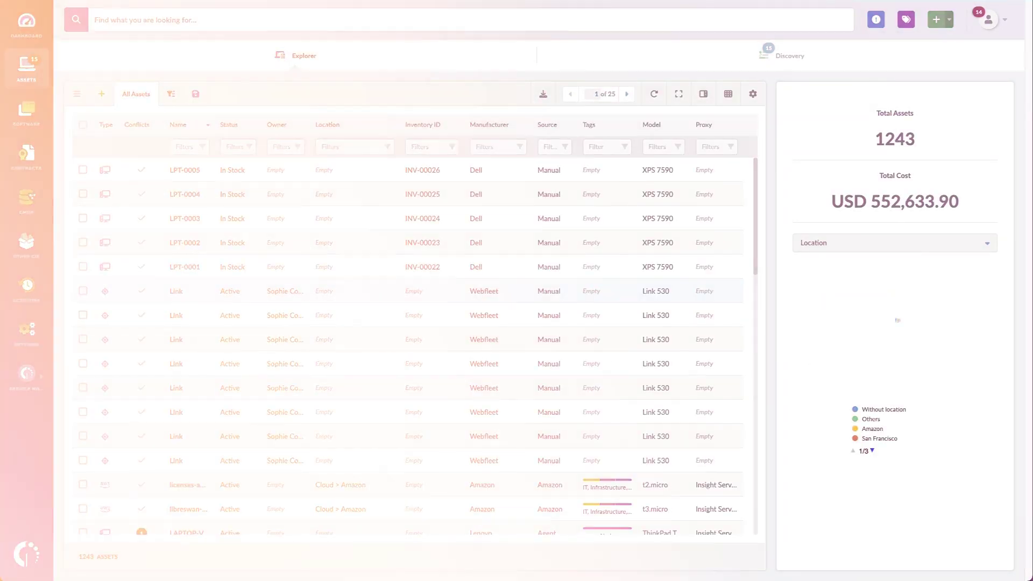
Step: View the integration types for adding a discovery source, then return to All Assets
click(870, 212)
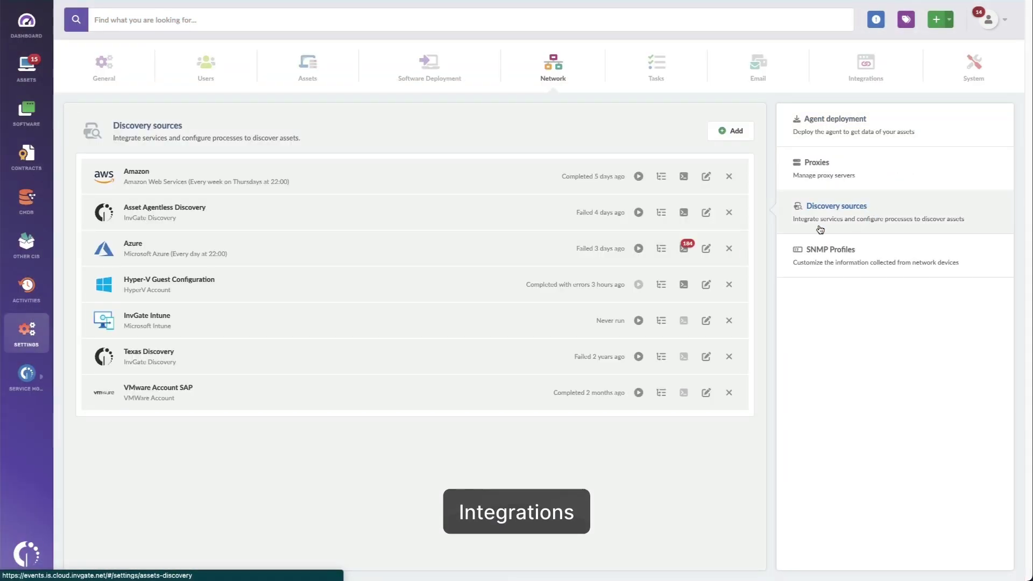
click(736, 133)
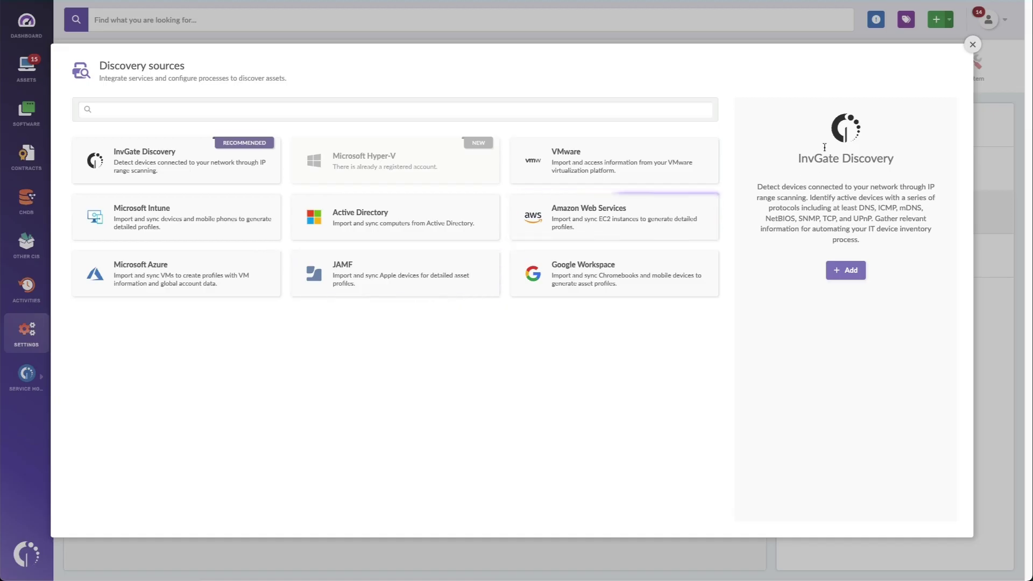
click(973, 45)
click(27, 70)
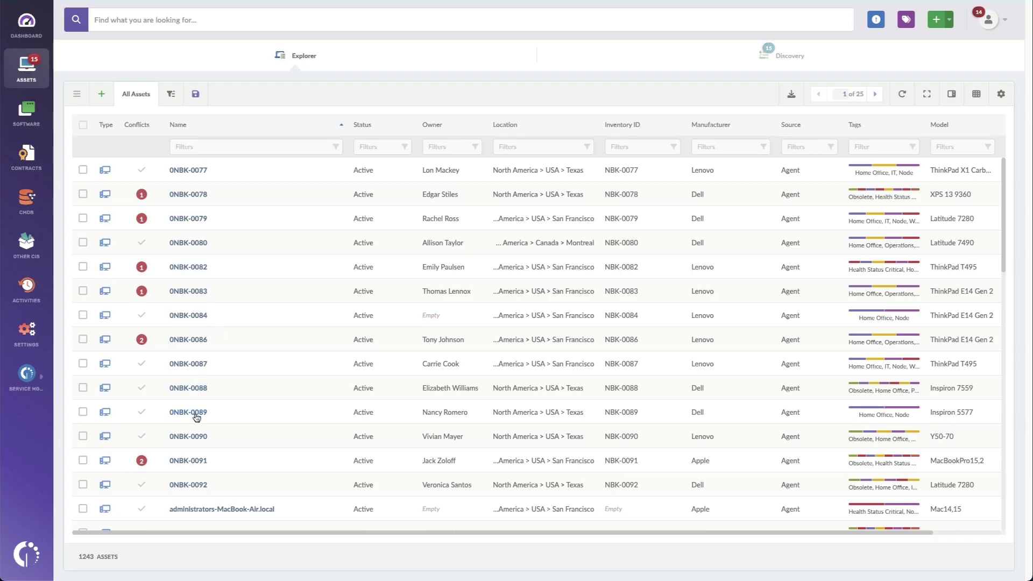
Step: Open laptop 0NBK-0089 and show its two Service Desk requests, one closed and one rejected
click(196, 414)
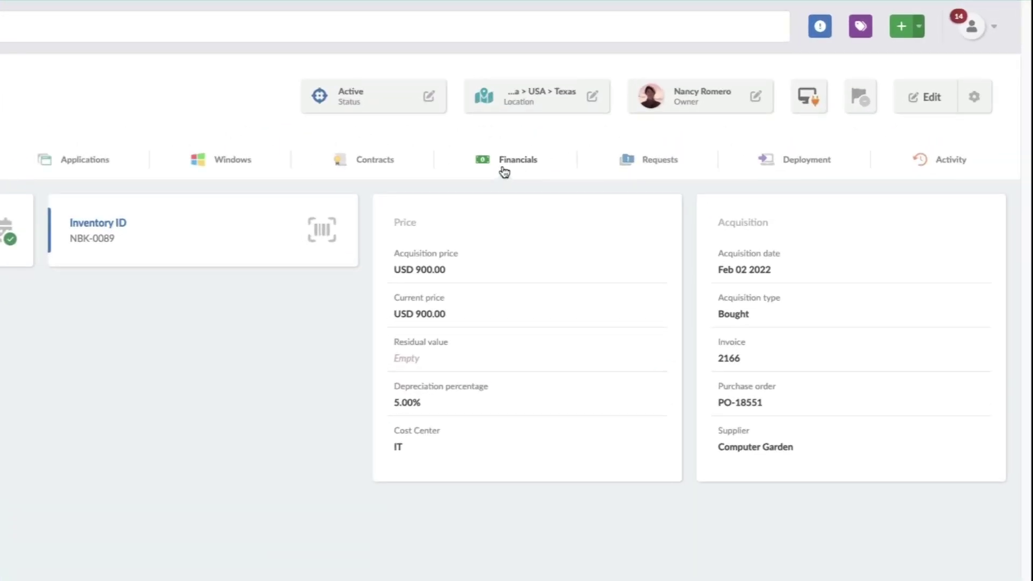
click(649, 163)
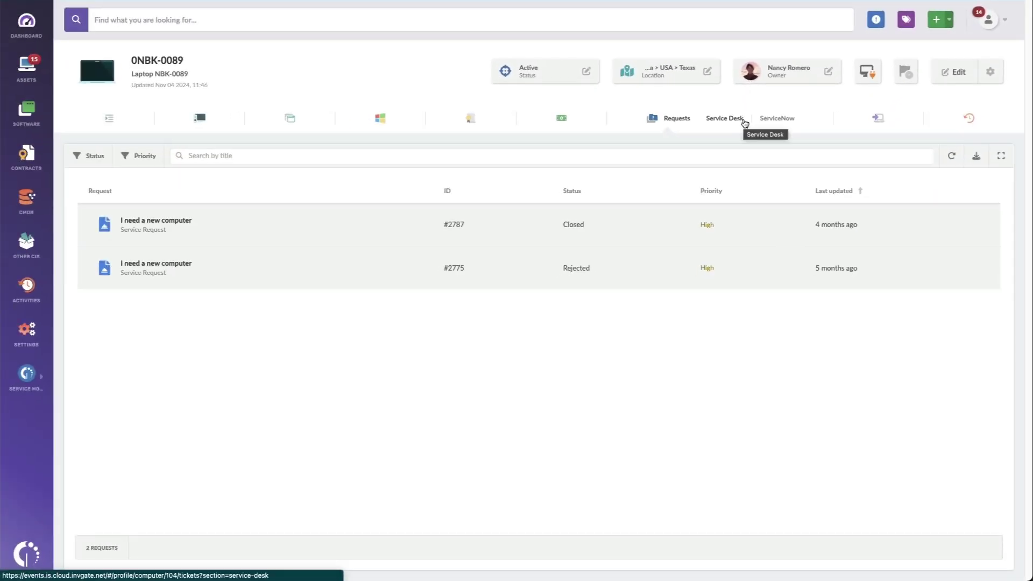
Step: Scroll through 0NBK-0089's activity history and view its available lifecycle statuses
click(967, 118)
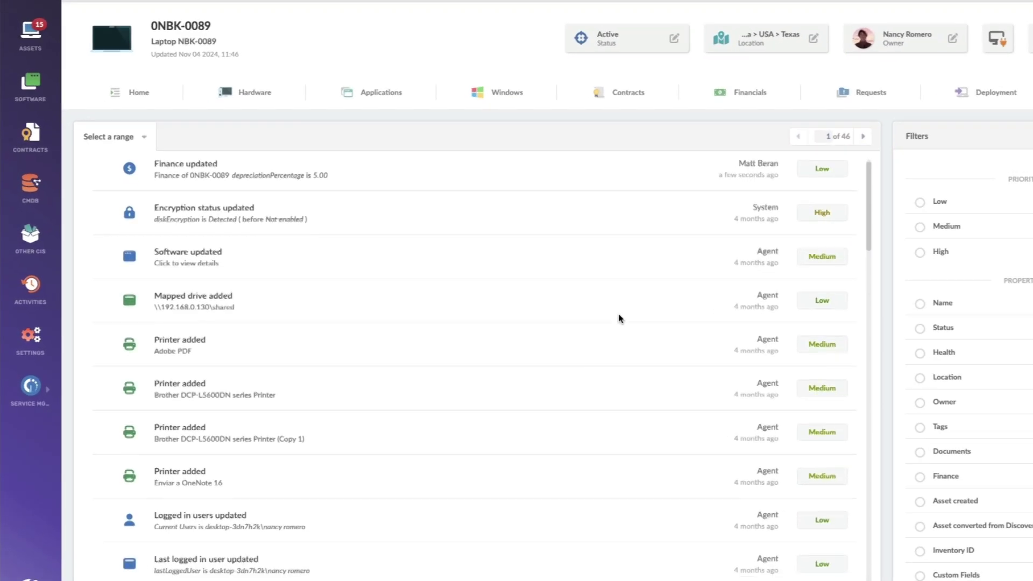
scroll(618, 314, down, 2)
scroll(618, 314, down, 2)
scroll(618, 314, down, 1)
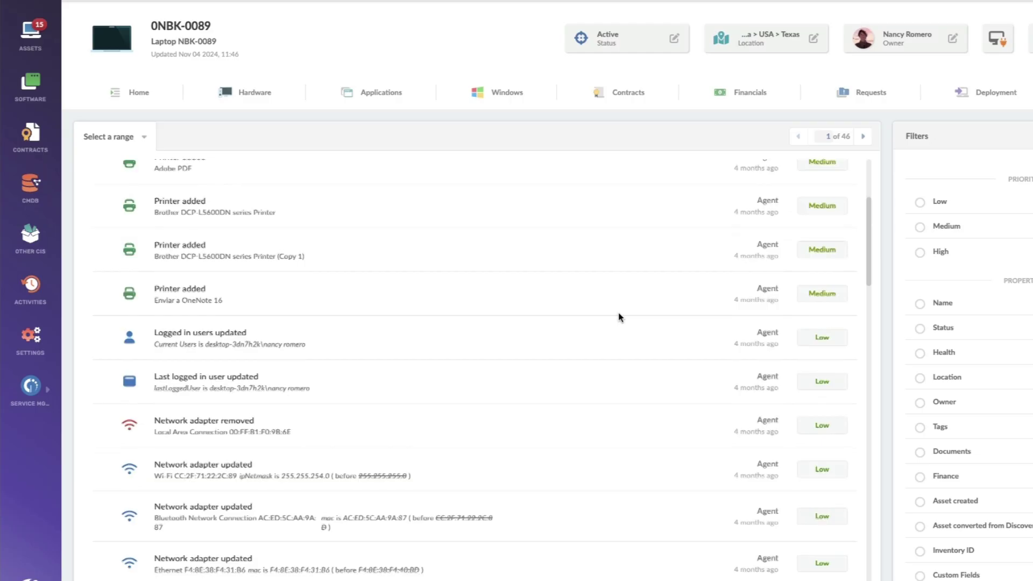
scroll(618, 314, down, 2)
scroll(620, 302, down, 4)
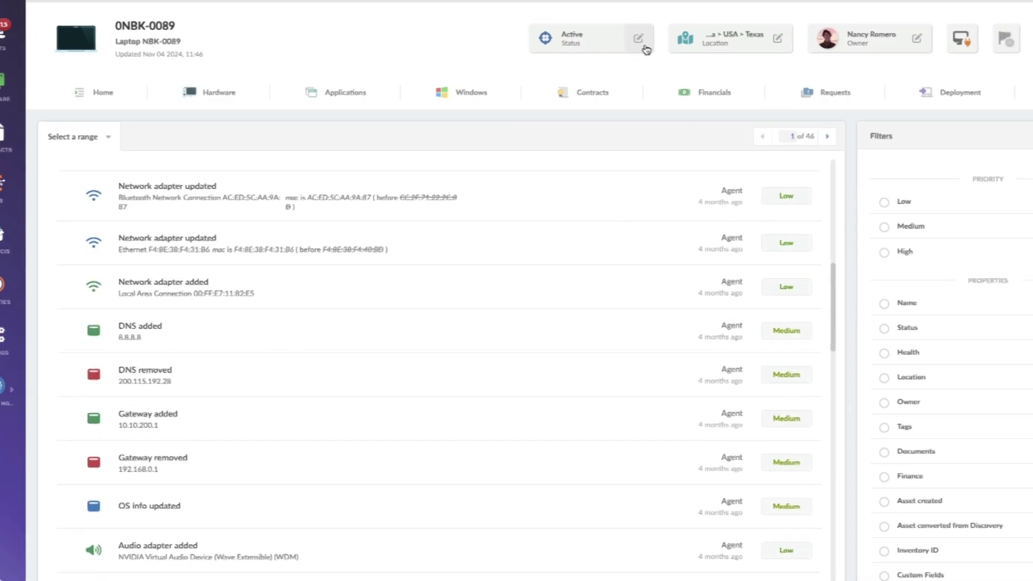
click(674, 39)
click(556, 146)
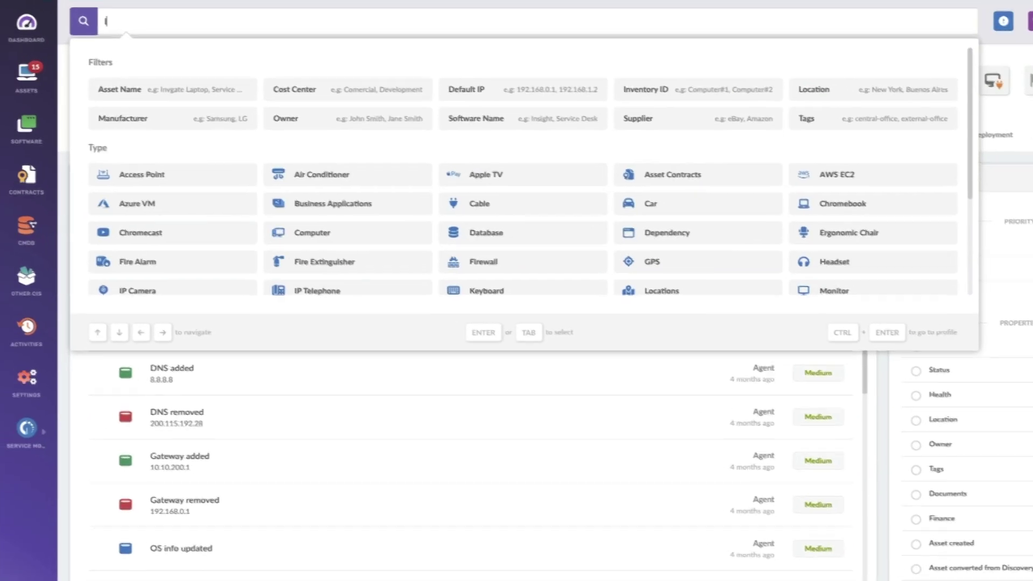
Step: Filter assets by Location is inside of North America, leaving 607 assets
text(ocation)
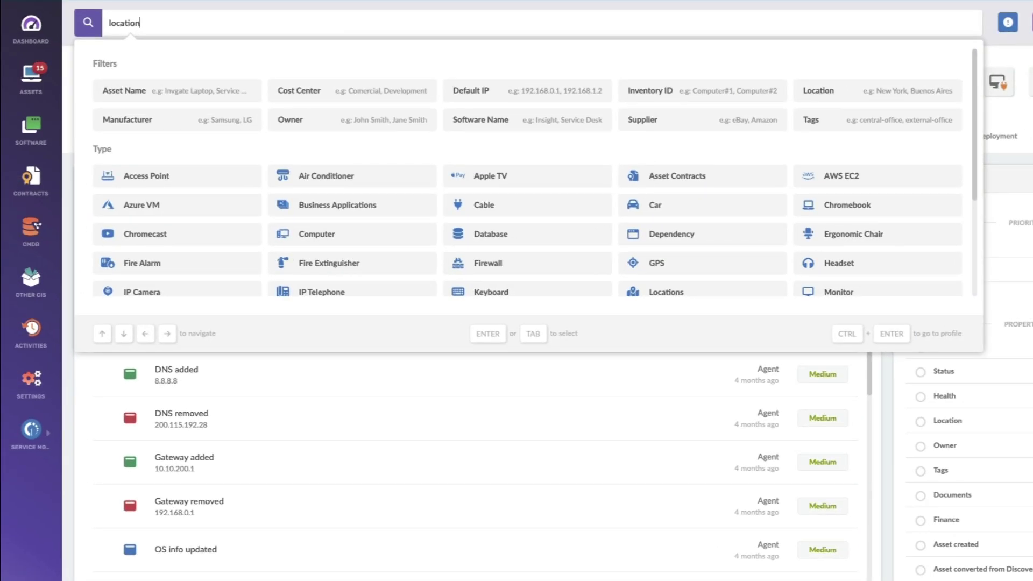
click(250, 91)
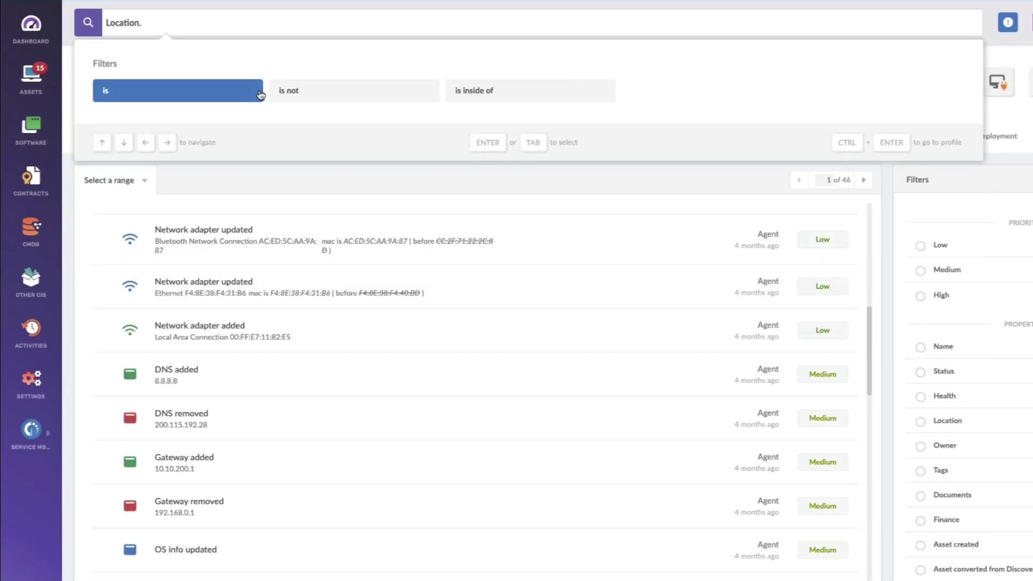
click(487, 95)
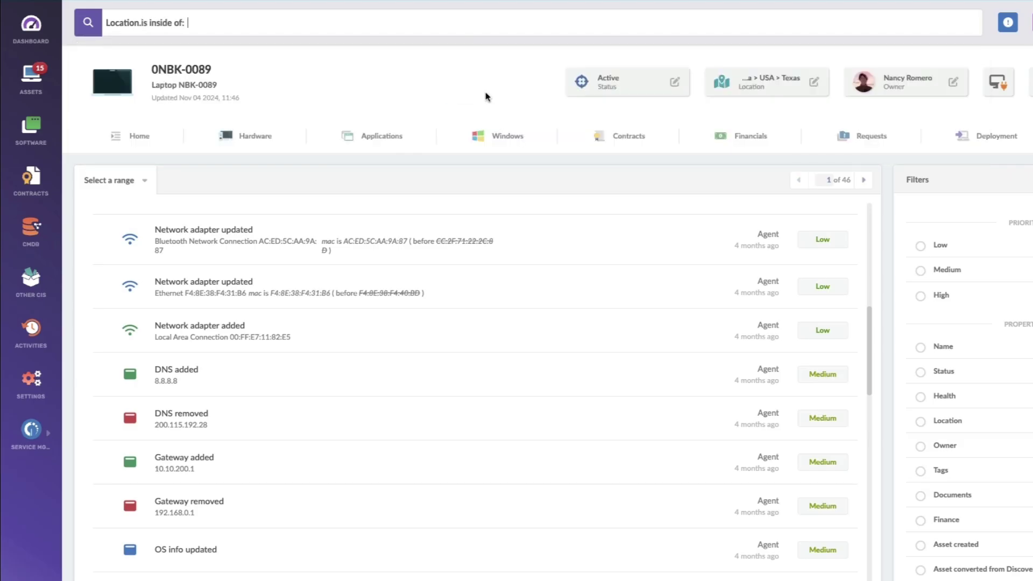
click(488, 173)
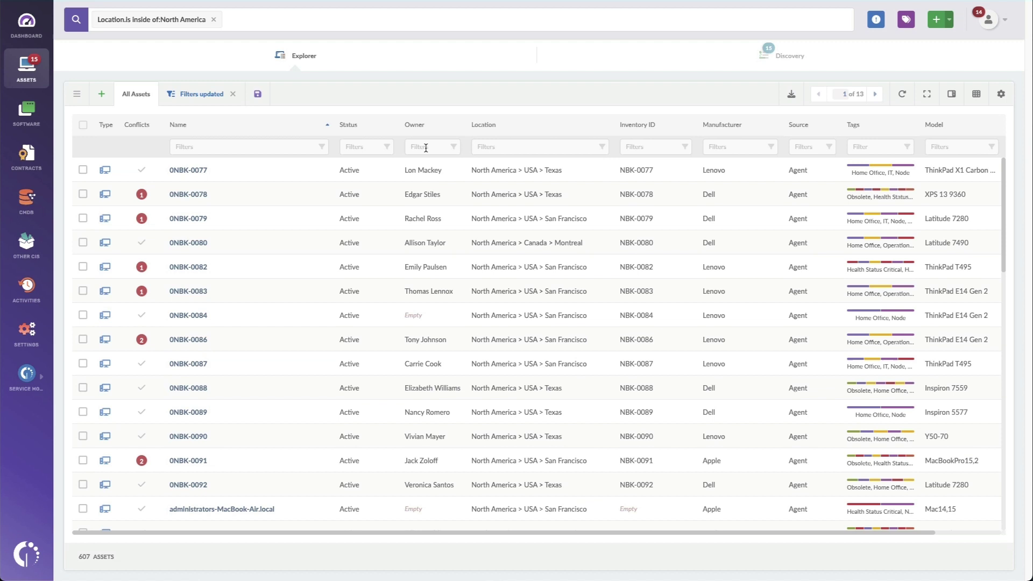
Step: Open the Power BI business application in the CMDB and expand its relationship diagram
text(warrant)
click(24, 207)
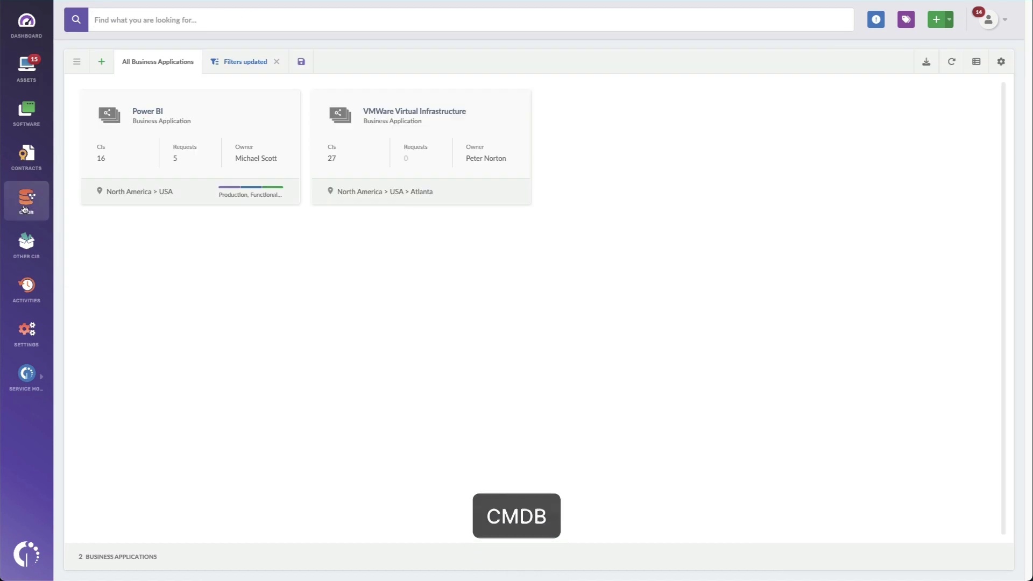
click(155, 111)
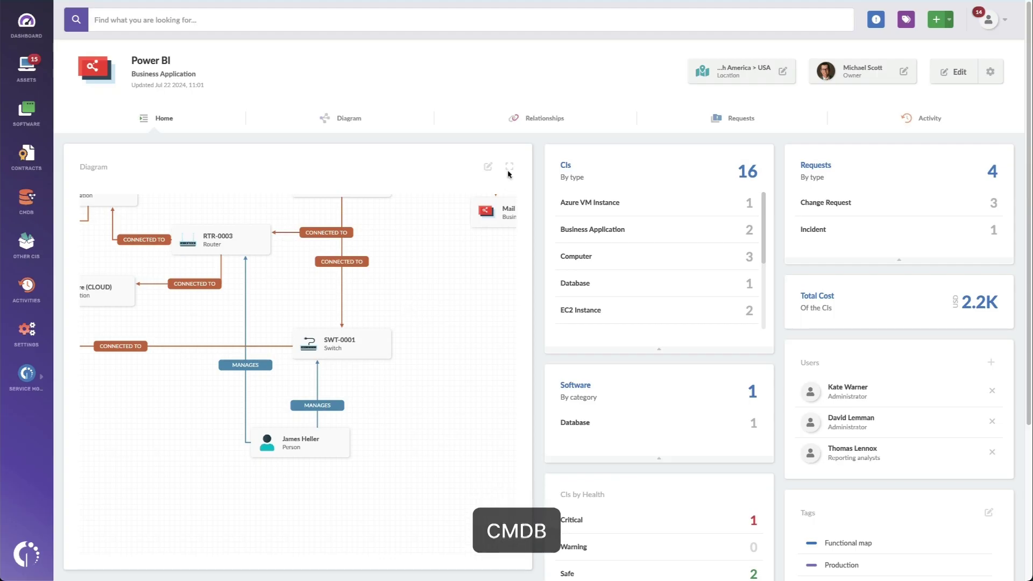
click(509, 167)
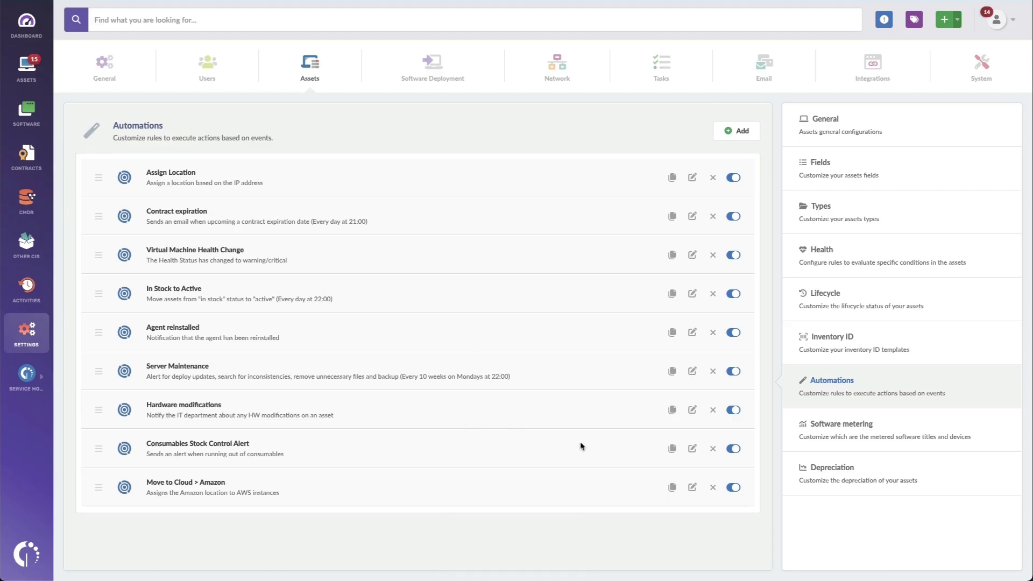
Step: Inspect the Consumables Stock Control Alert automation and its Send email action
click(690, 449)
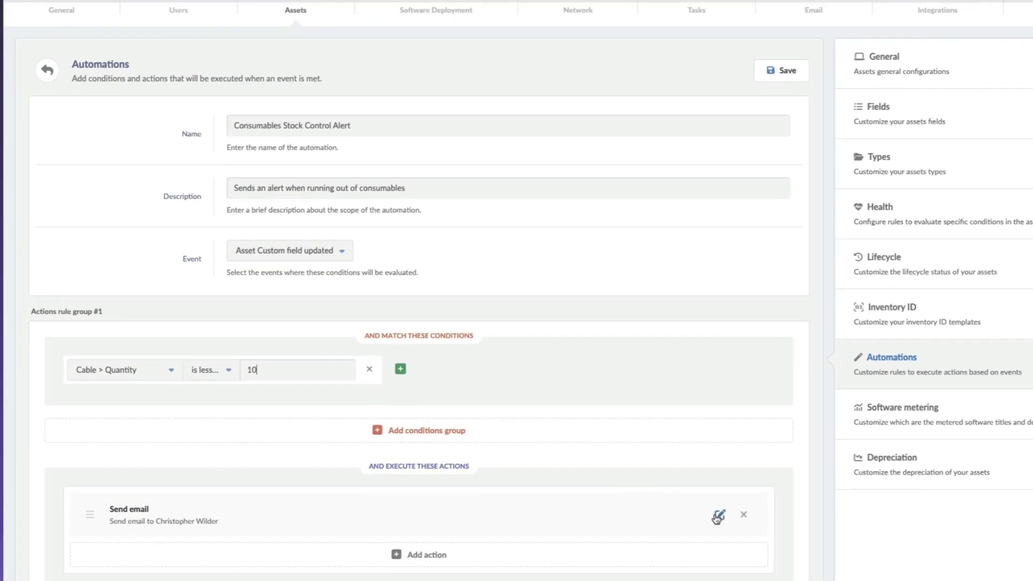
click(718, 516)
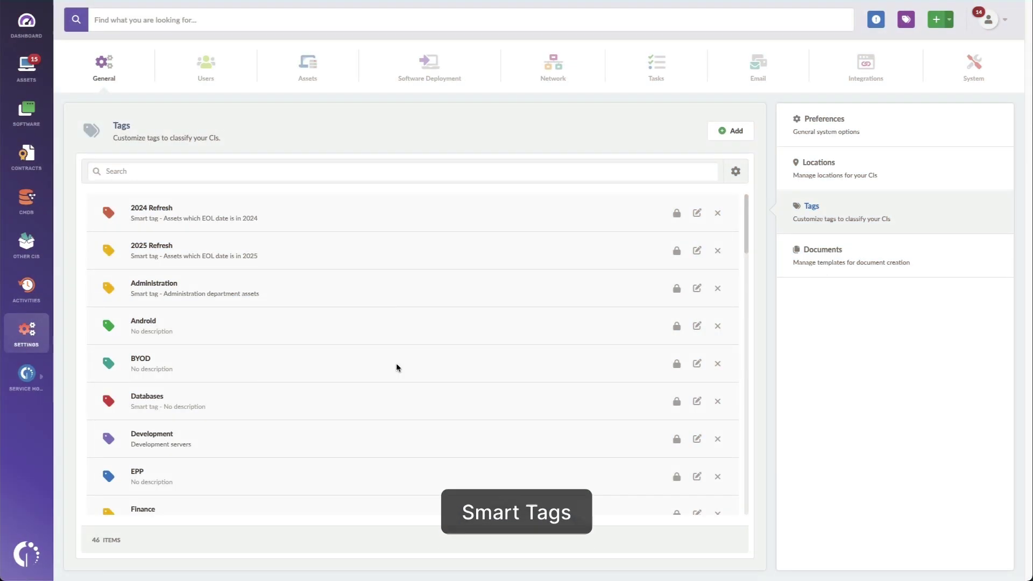
Step: Open the 2025 Refresh smart tag for editing and scroll through its EOL date rule
scroll(512, 355, down, 1)
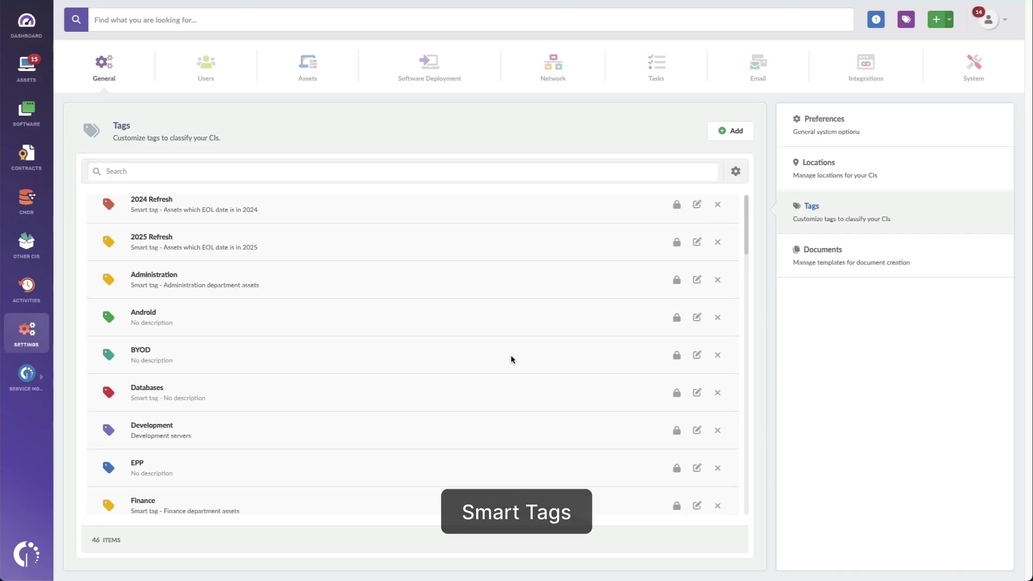
click(698, 240)
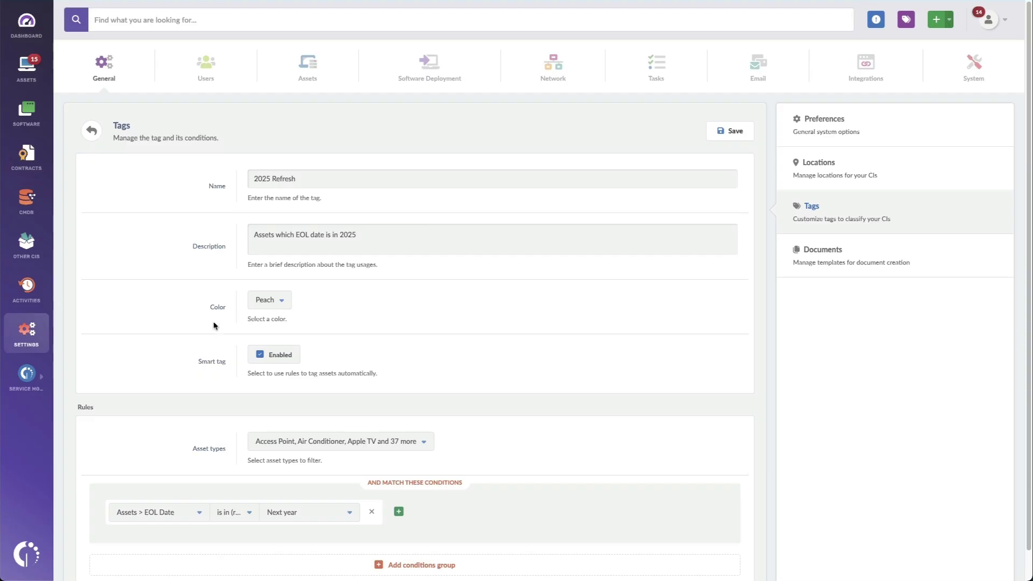
scroll(193, 331, down, 1)
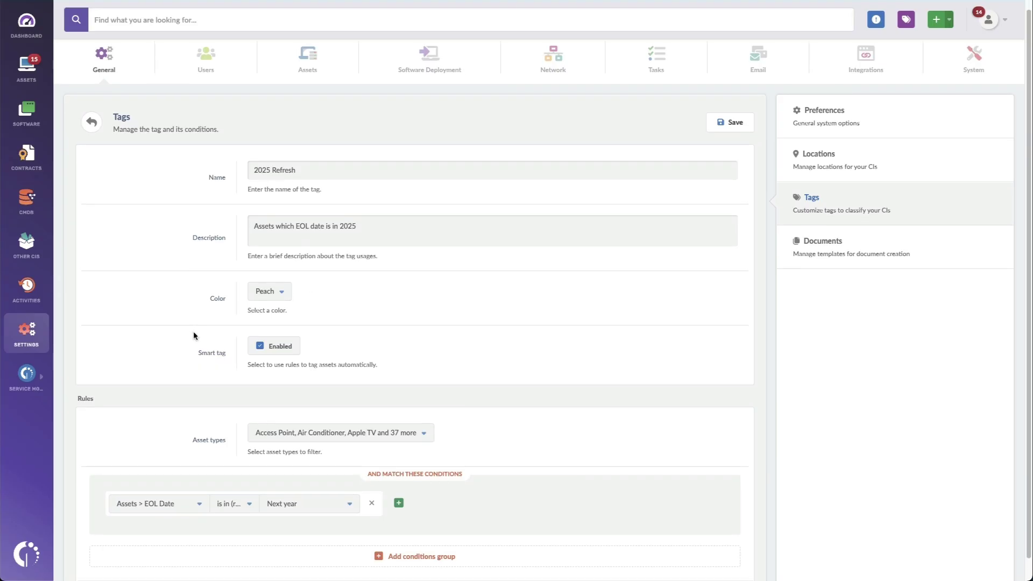
scroll(193, 332, down, 1)
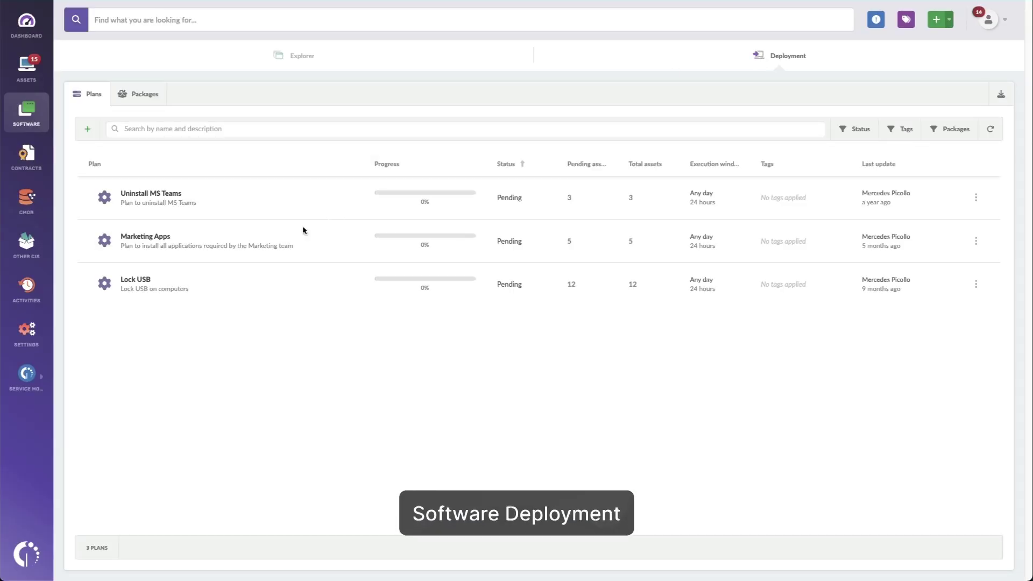
Step: Browse the deployment packages list and the library of ready-made packages
click(134, 103)
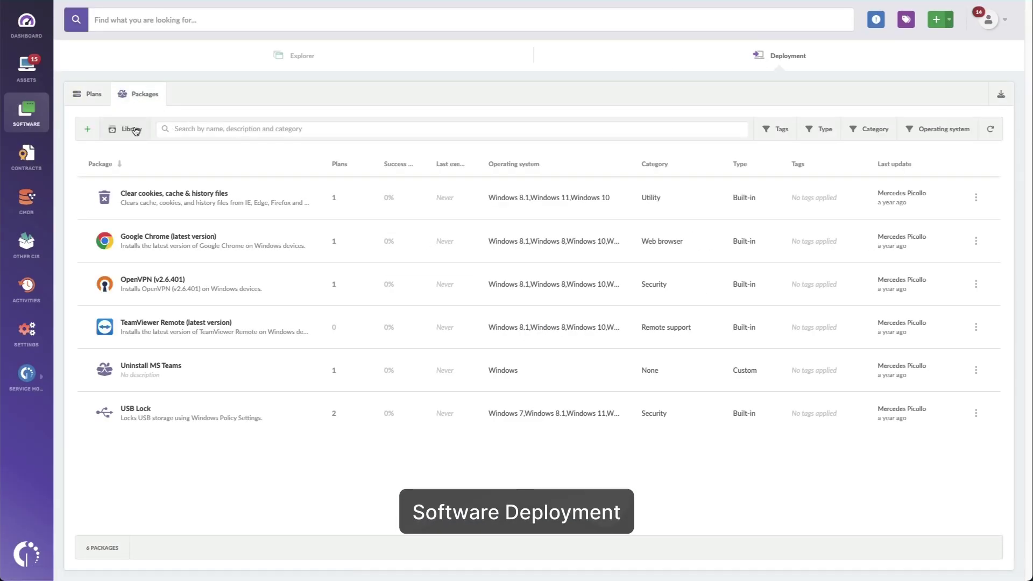
click(130, 132)
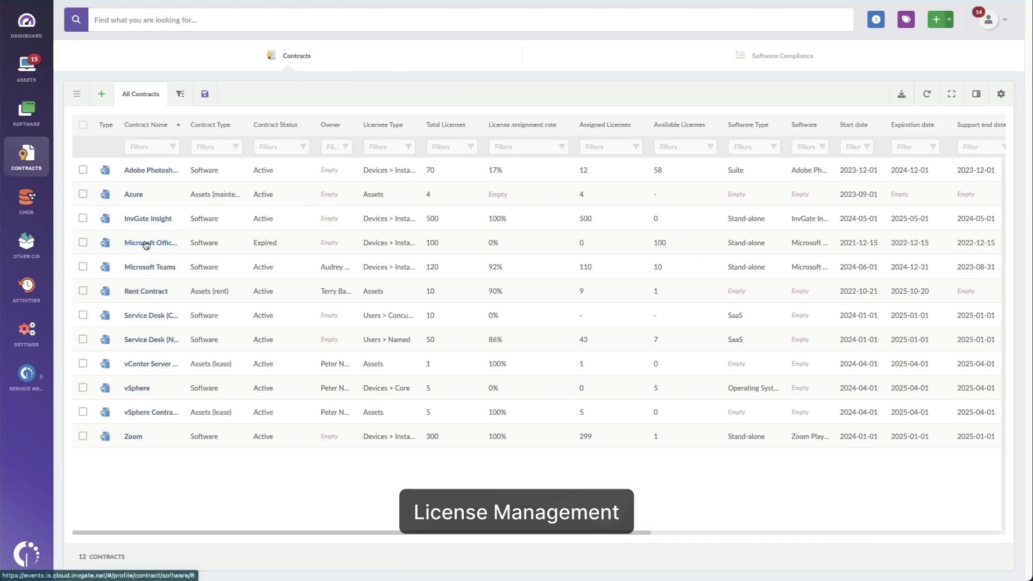
Step: Inspect the expired Microsoft Office 365 contract, then view the Software Compliance overview
click(146, 244)
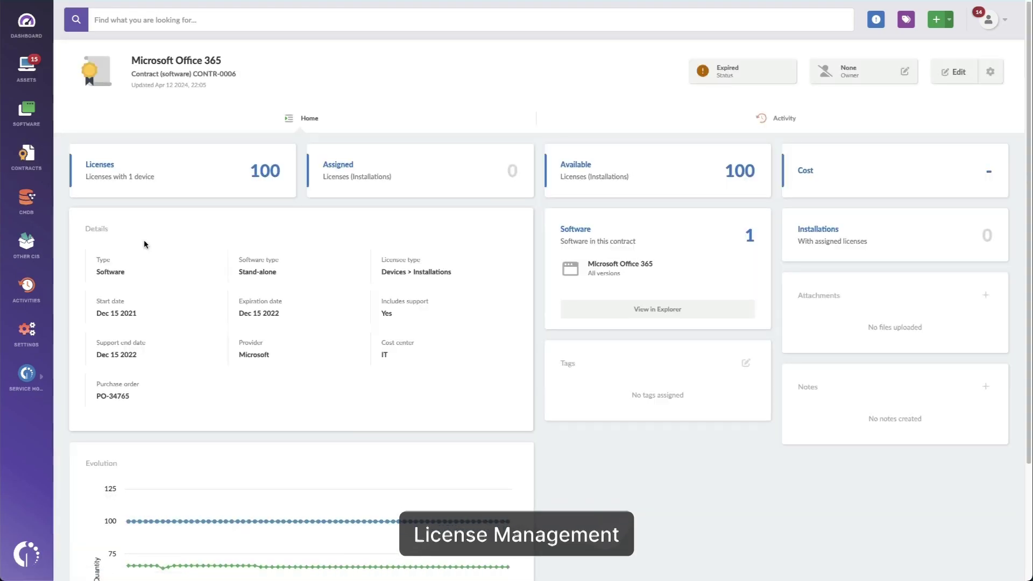
click(32, 170)
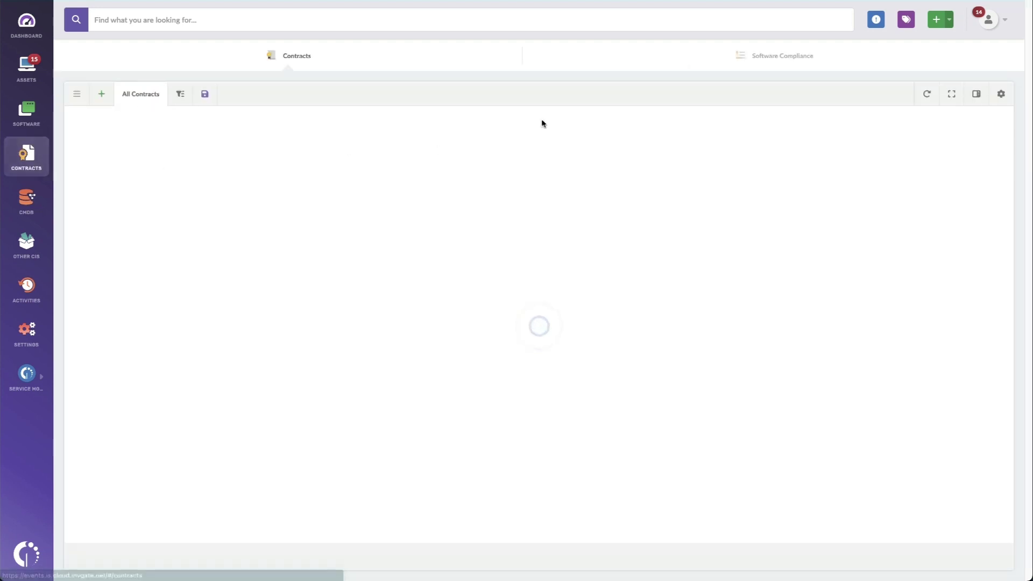
click(745, 62)
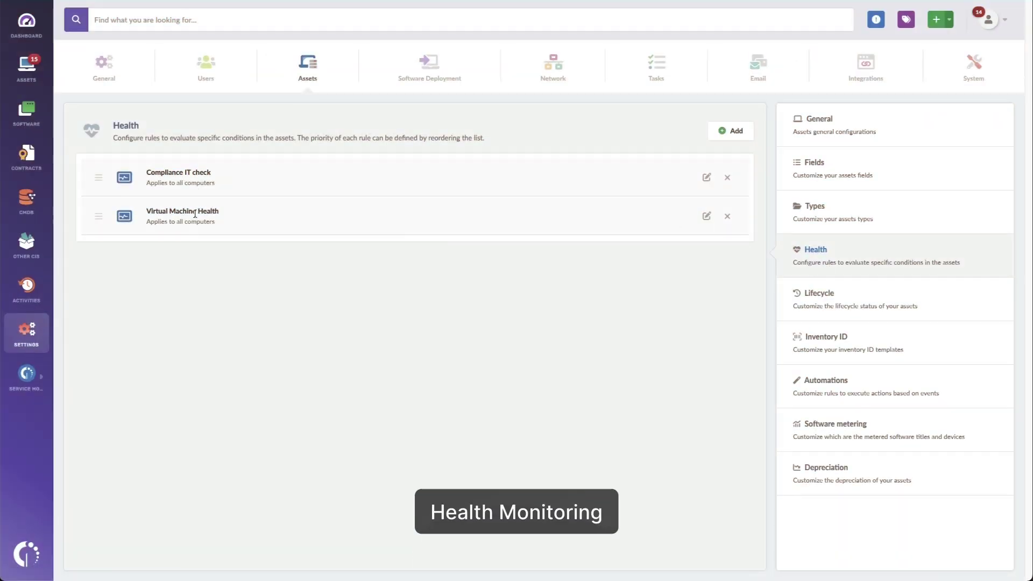
Step: Open the Compliance IT check health rule for review
click(707, 178)
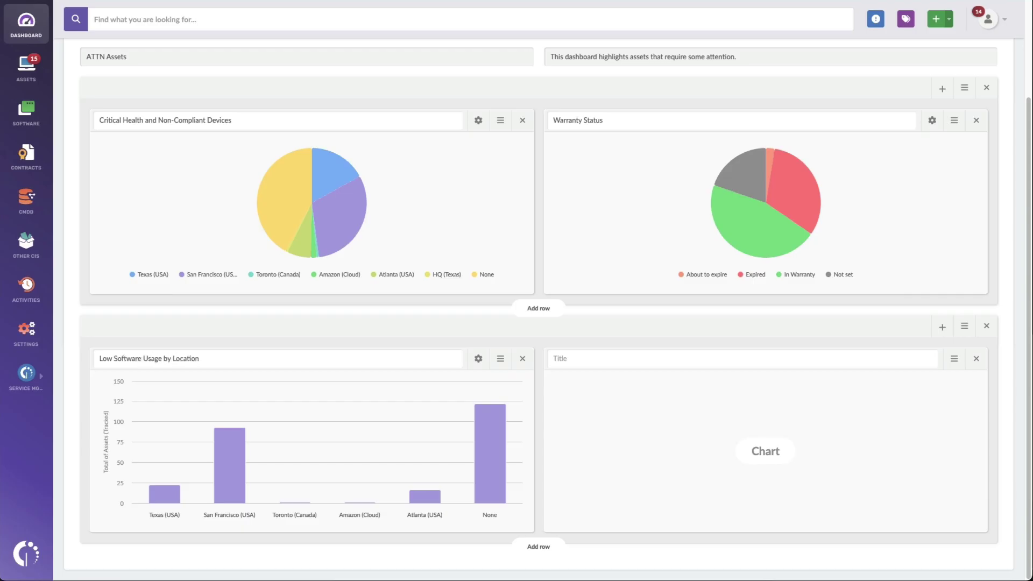
Step: Save the ATTN Assets dashboard and open Results for the San Francisco bar
scroll(885, 103, up, 3)
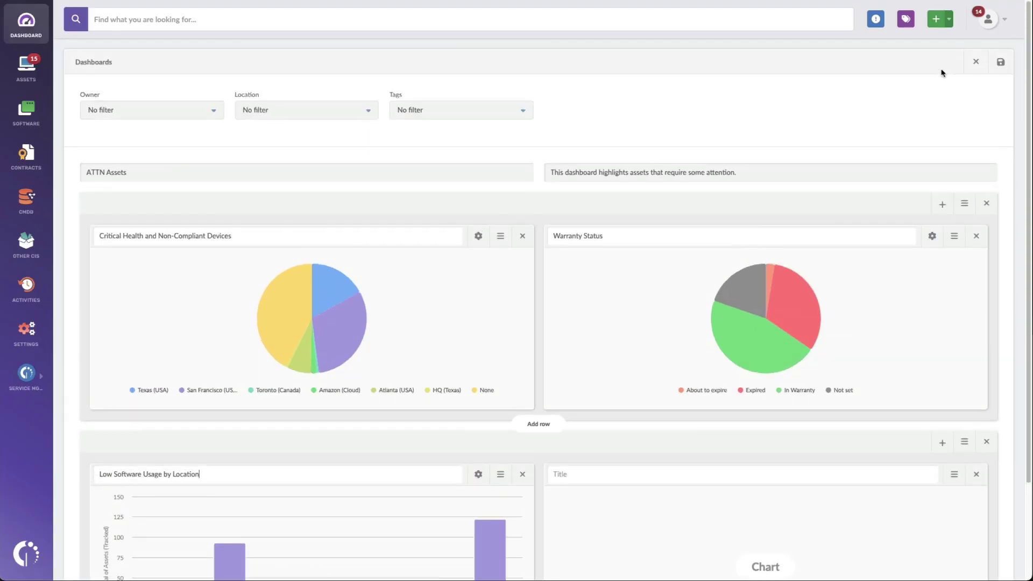
click(996, 63)
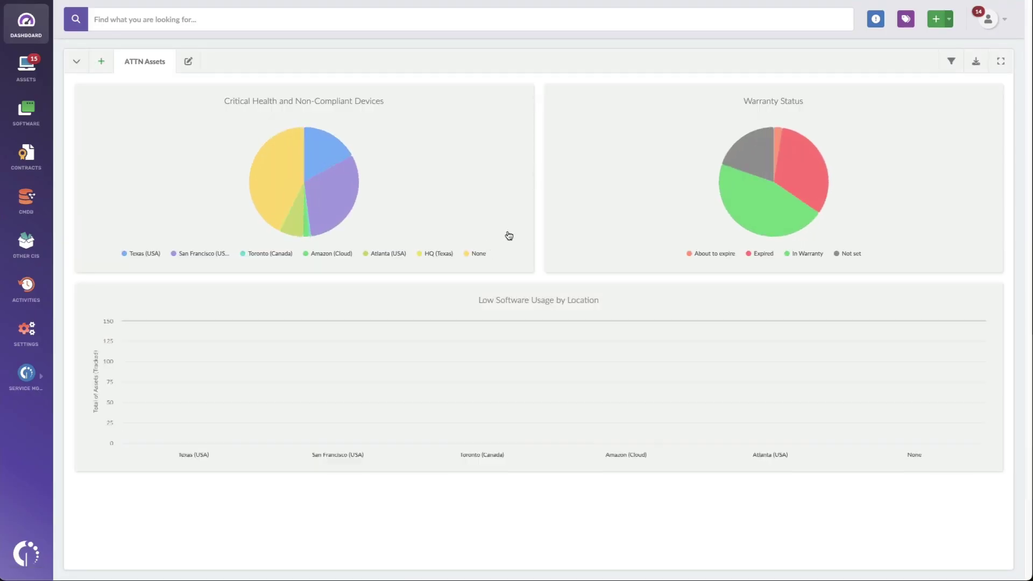
click(341, 429)
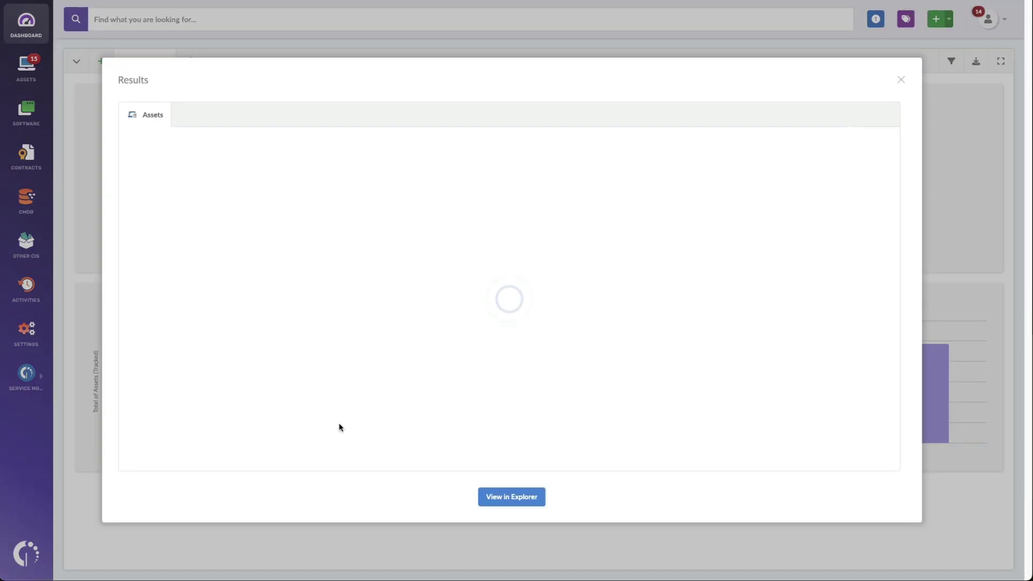